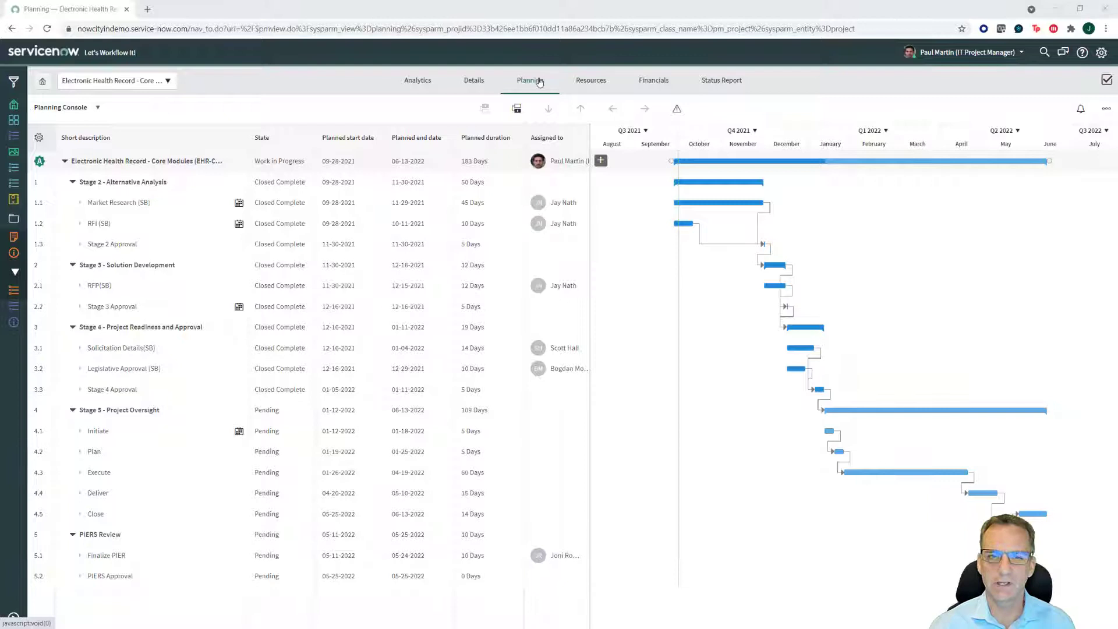
# Step: Highlight the project's critical path in red on the Gantt chart and show the additional planning actions
pyautogui.click(677, 111)
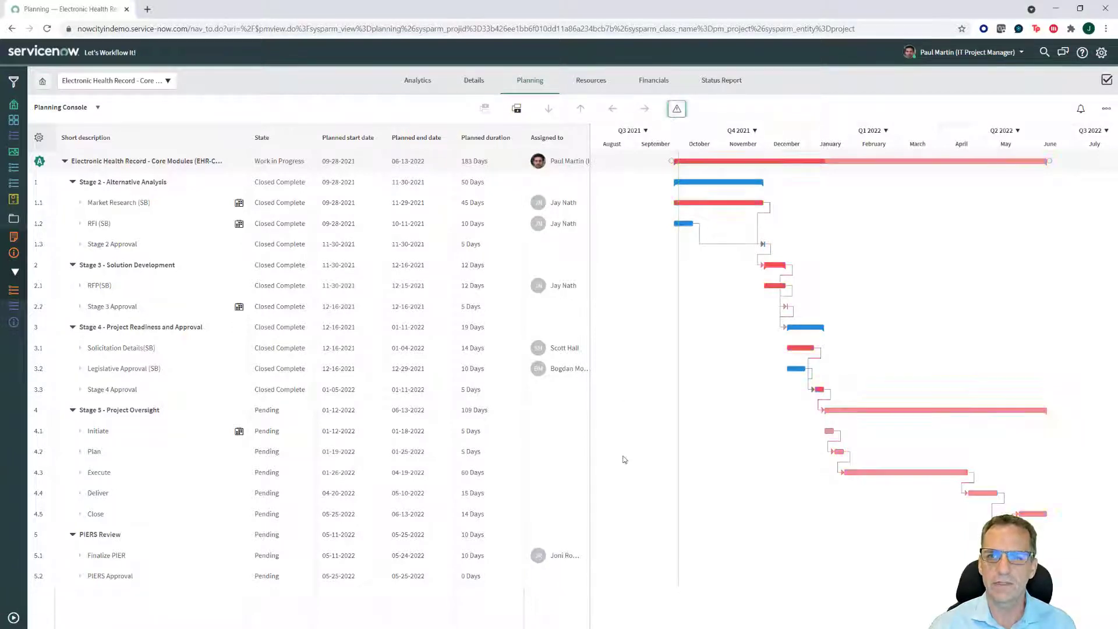
pyautogui.click(1106, 109)
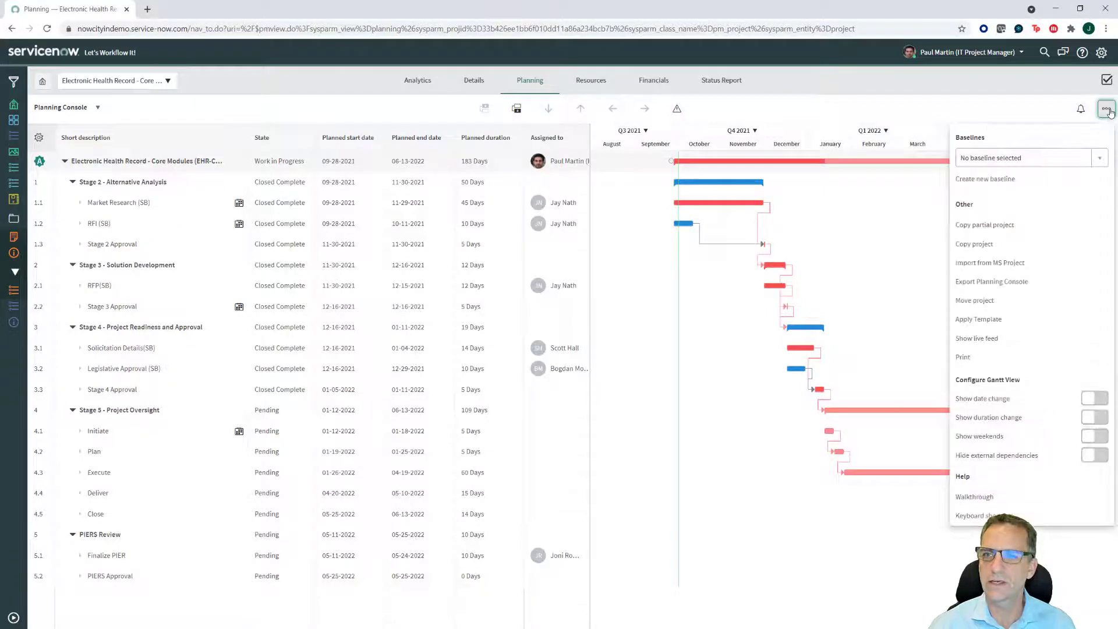
# Step: Create 5 child tasks (Auto created task 1–5) under the Initiate task
pyautogui.rightClick(96, 433)
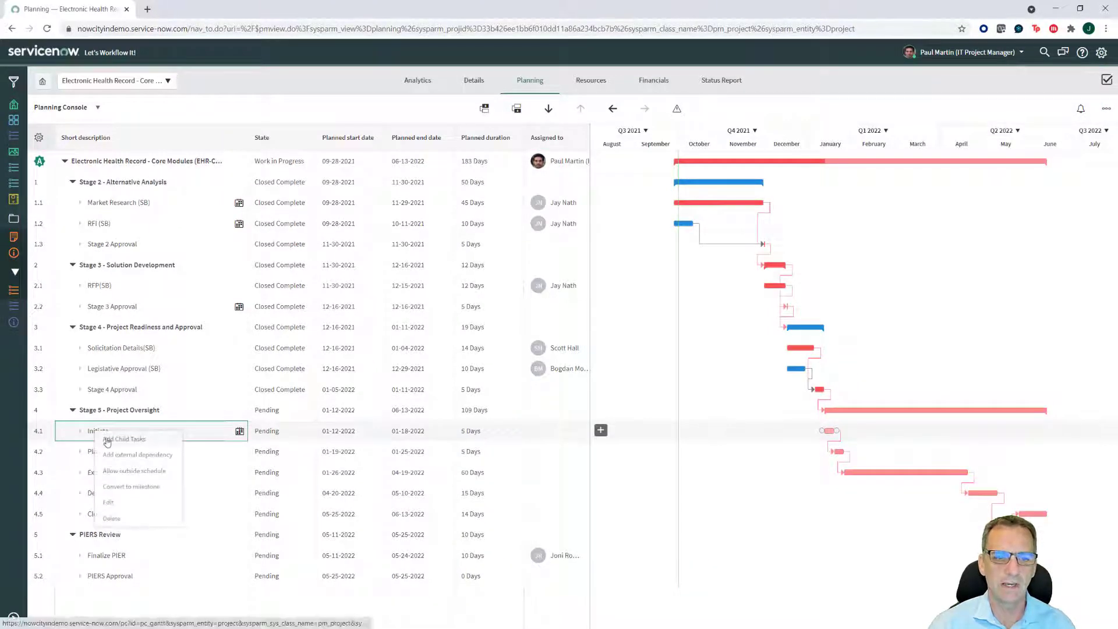
pyautogui.click(119, 440)
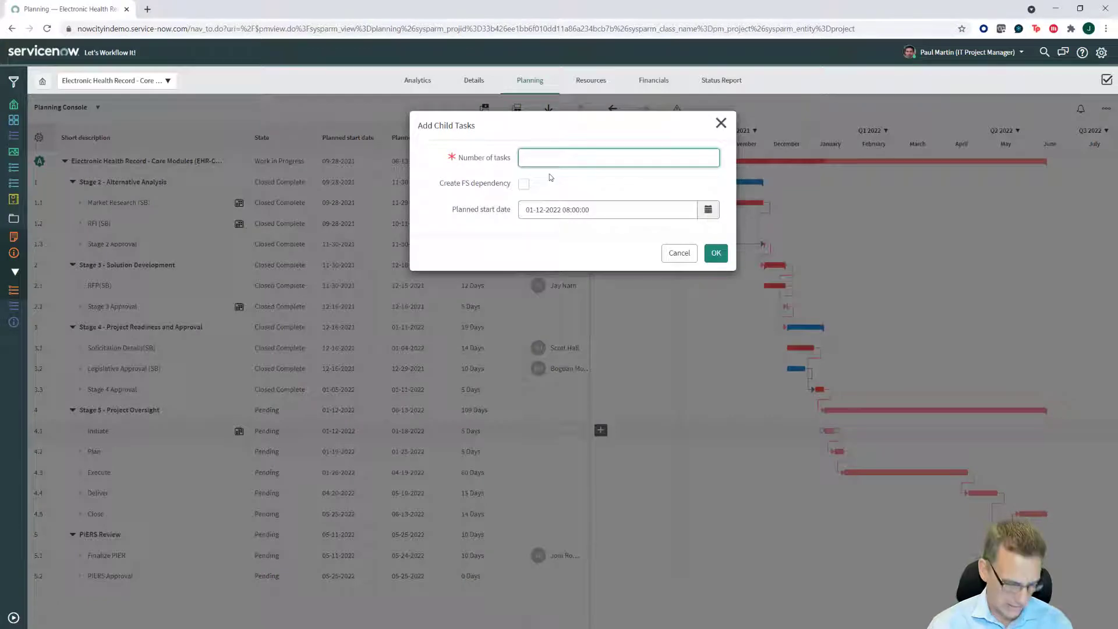
pyautogui.write('5')
pyautogui.click(722, 255)
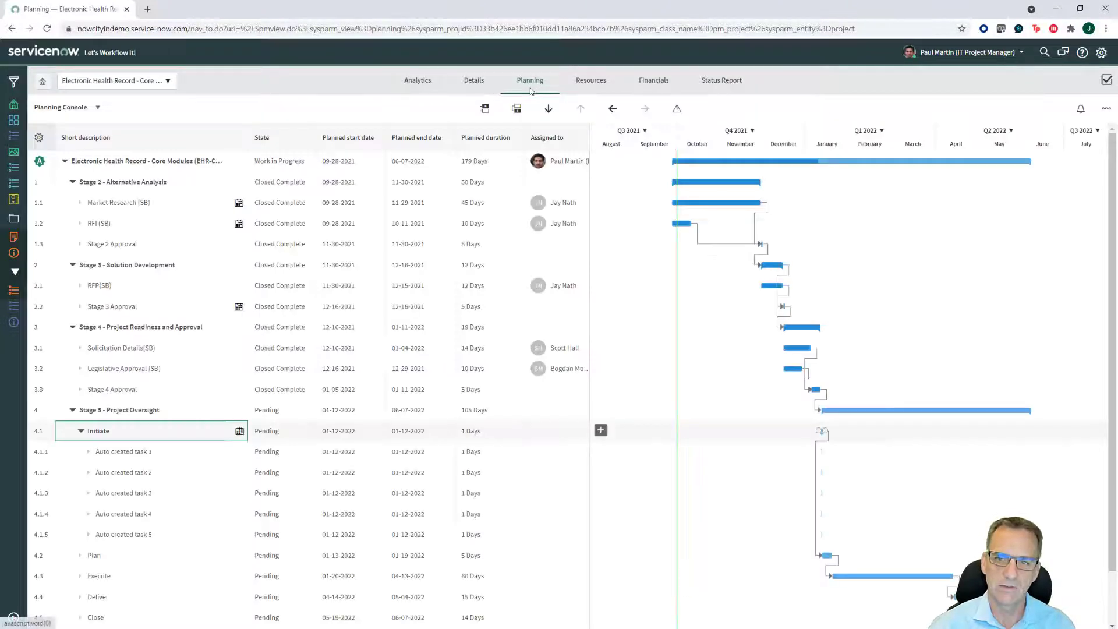
# Step: Rename child task 4.1.1 from 'Auto created task 1' to 'Run Startup Meeting' and save
pyautogui.doubleClick(136, 453)
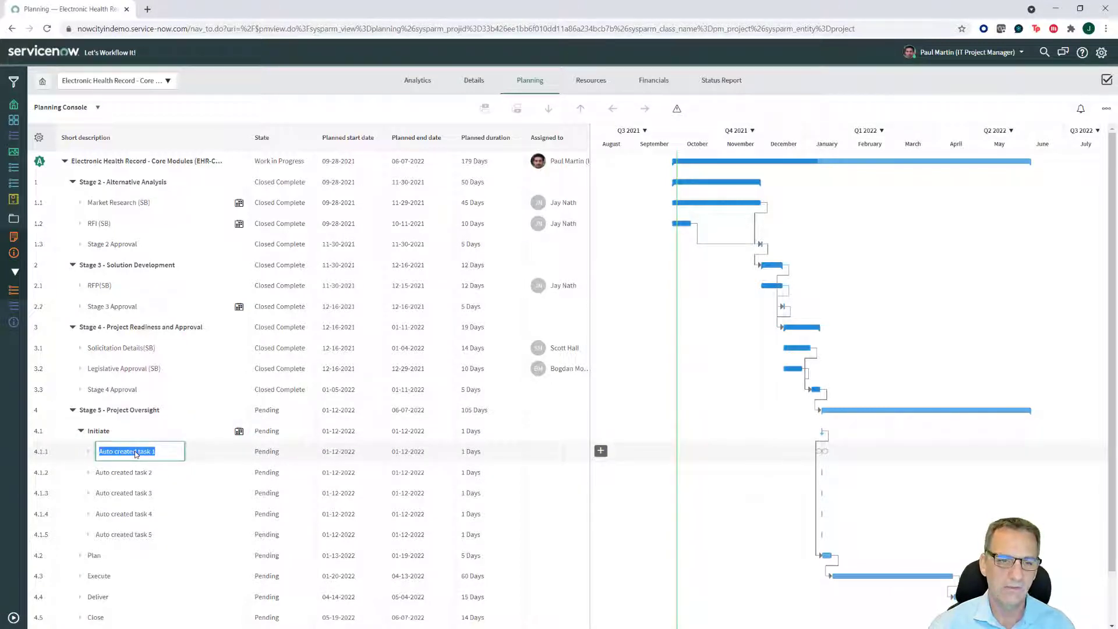
pyautogui.write('Run')
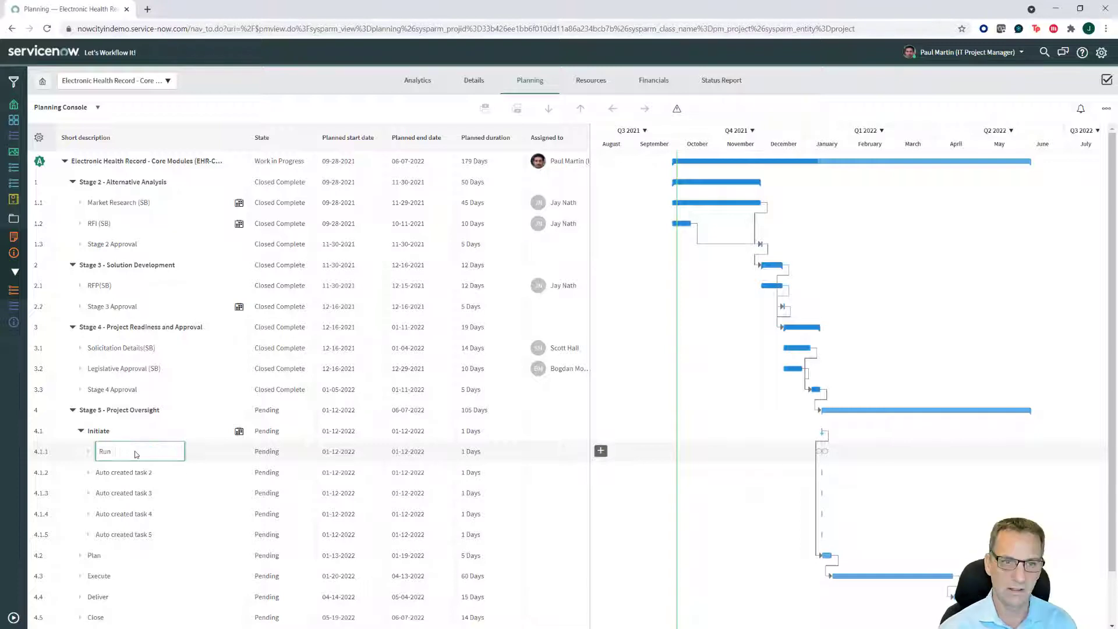
pyautogui.write(' time')
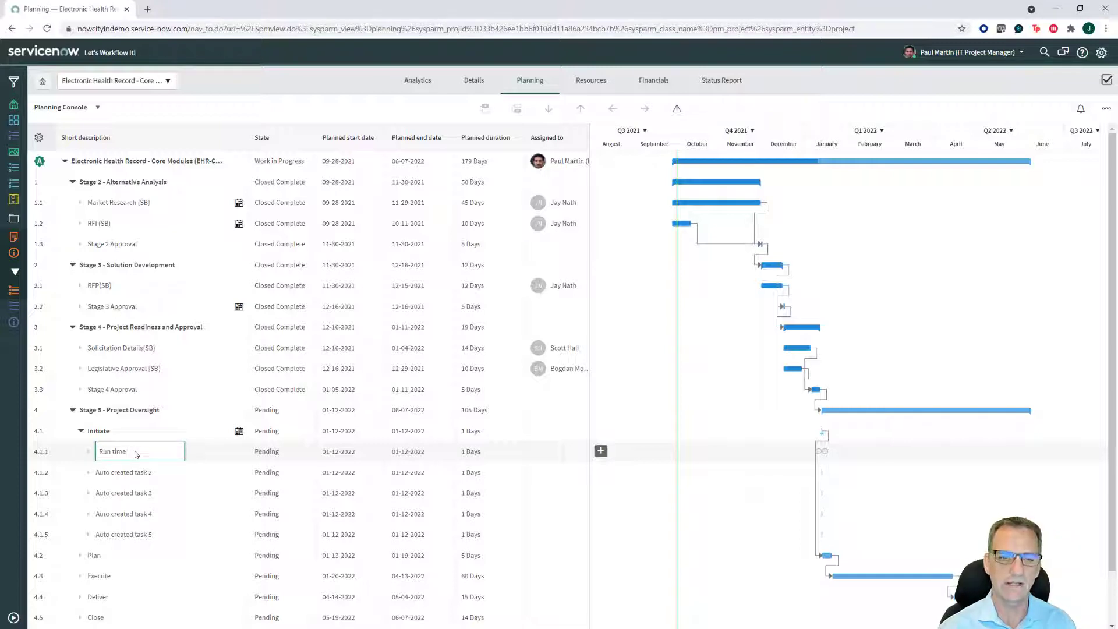
pyautogui.press('BackSpace')
pyautogui.press('BackSpace')
pyautogui.press('BackSpace')
pyautogui.press('BackSpace')
pyautogui.write('Startup Meeting')
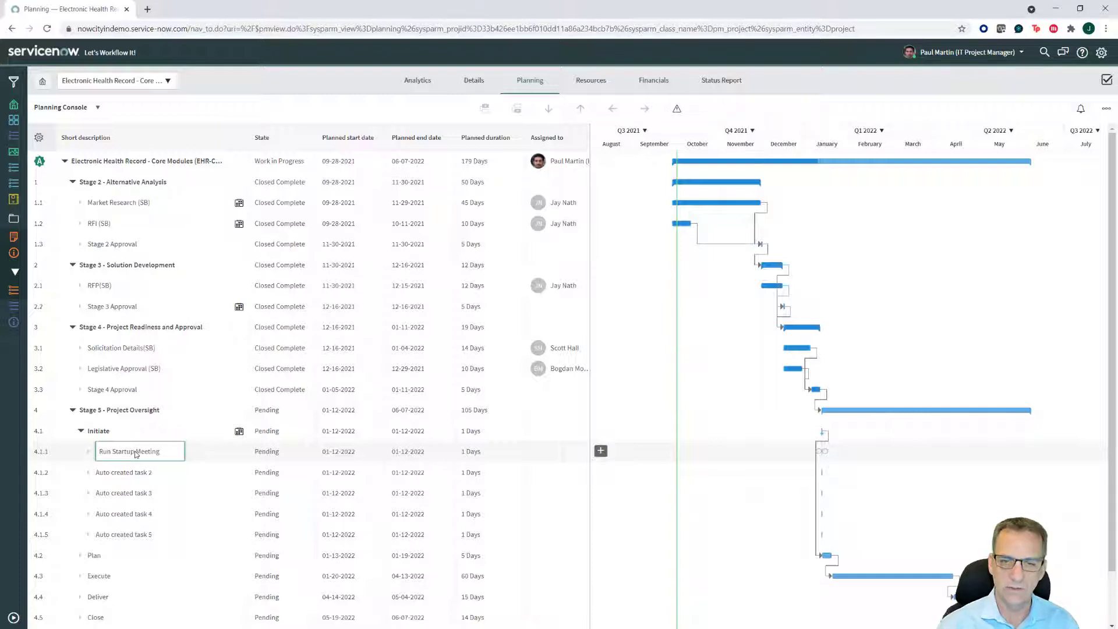
pyautogui.click(539, 452)
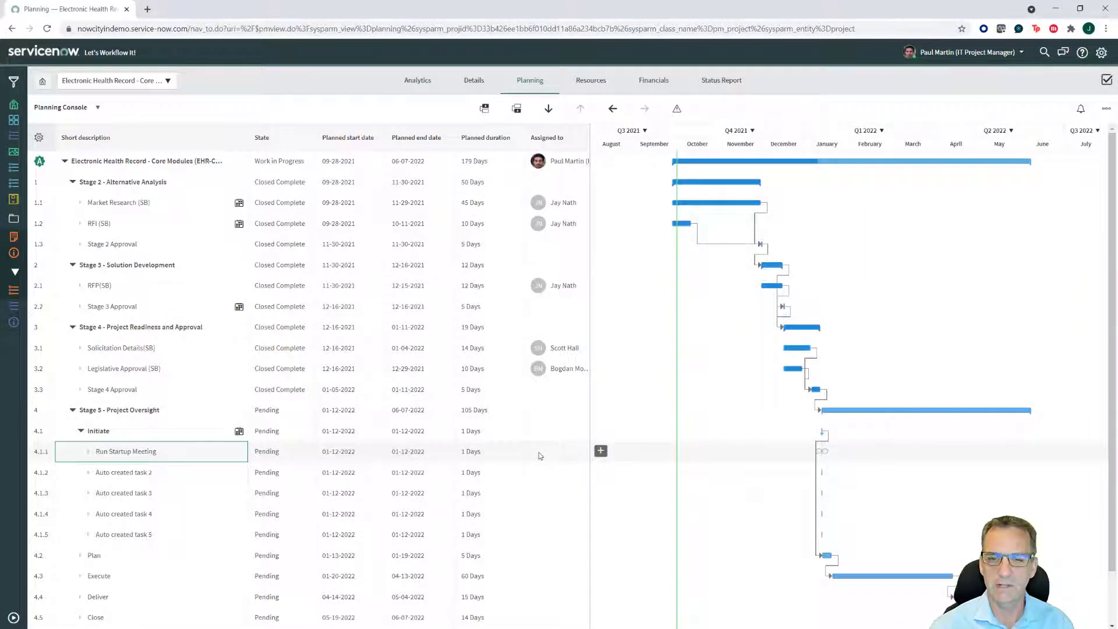
# Step: Assign Run Startup Meeting to the matching team member
pyautogui.click(539, 453)
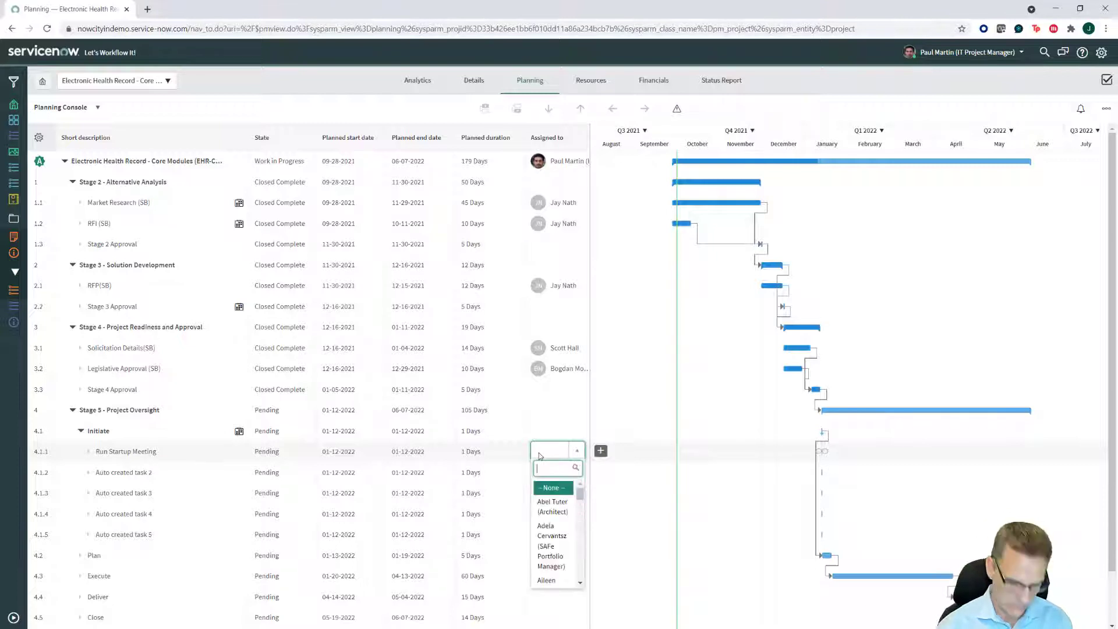
pyautogui.write('Jon')
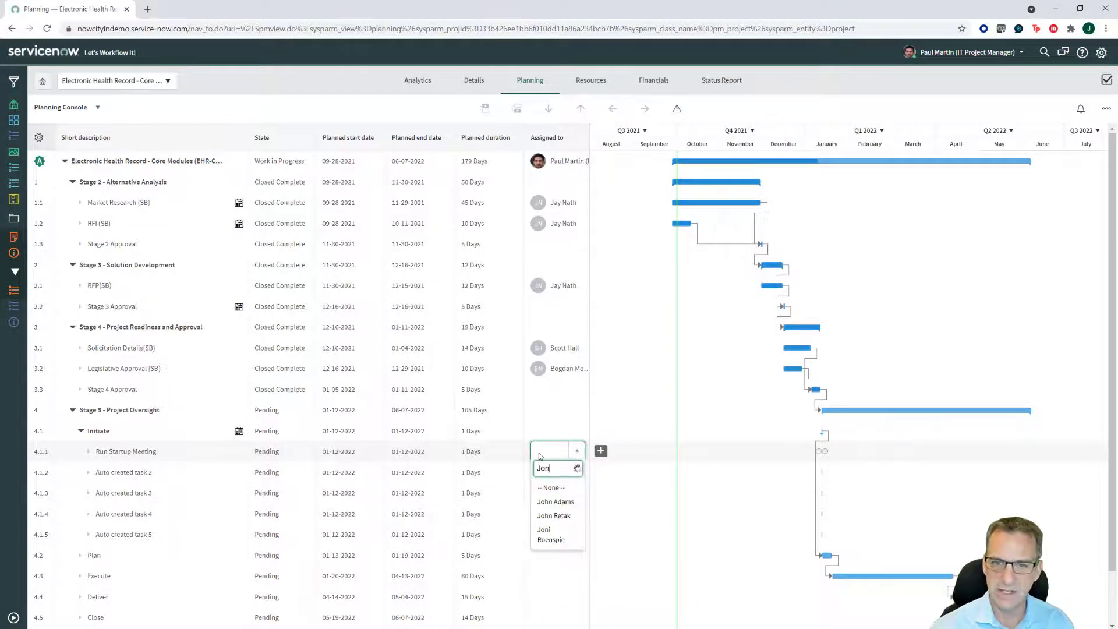
pyautogui.click(559, 509)
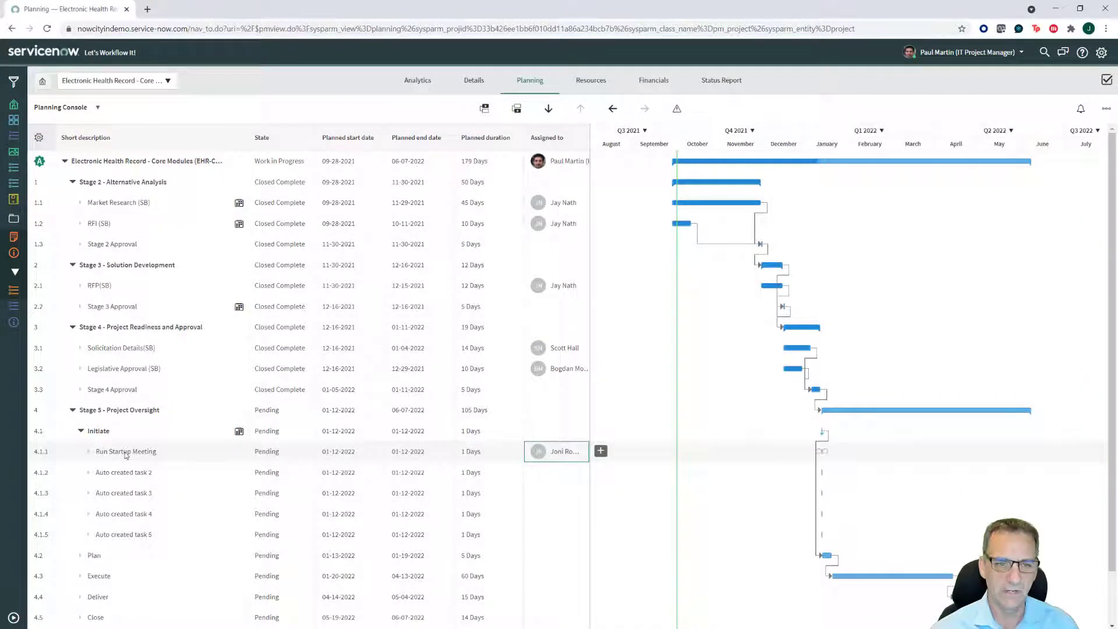
# Step: Set Run Startup Meeting's planned duration to 4 days and dismiss the cost plan dates notice
pyautogui.doubleClick(492, 452)
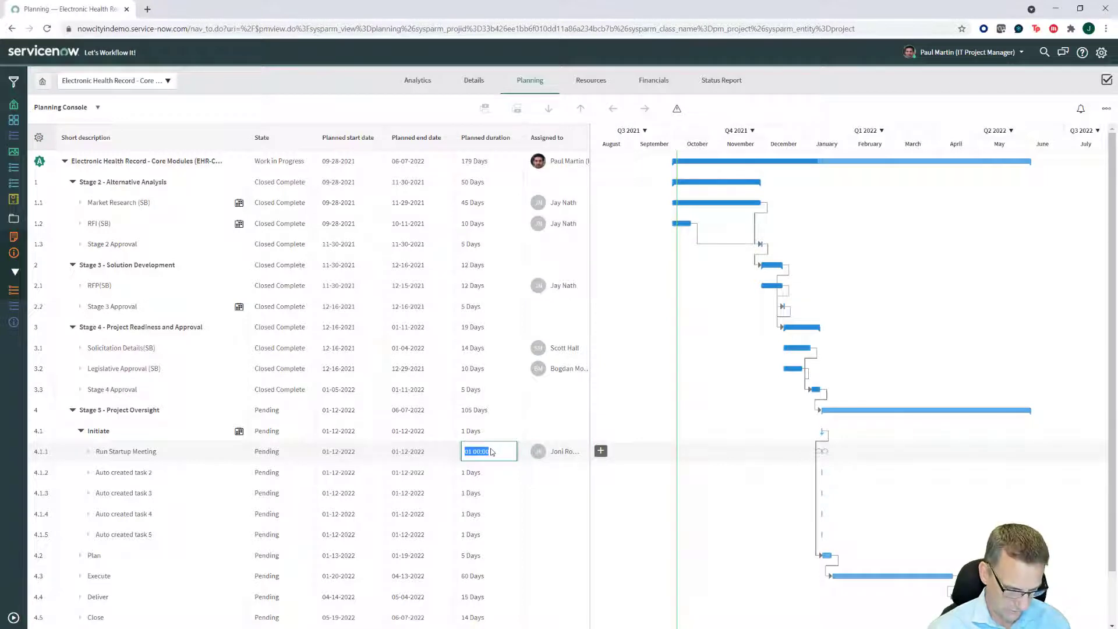
pyautogui.write('1')
pyautogui.press('Return')
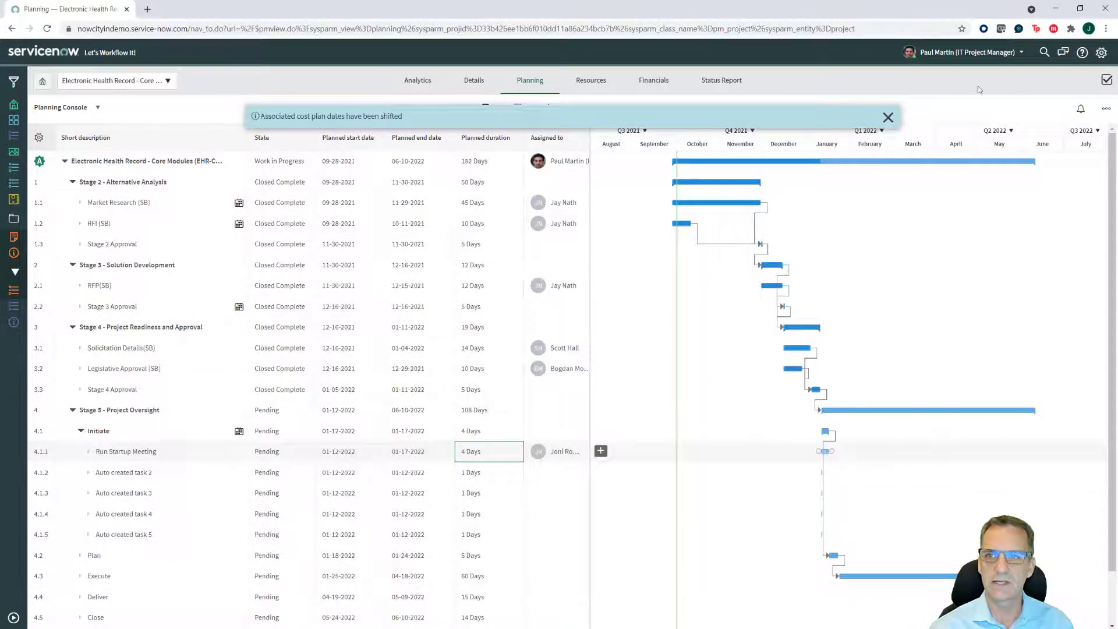
pyautogui.click(887, 117)
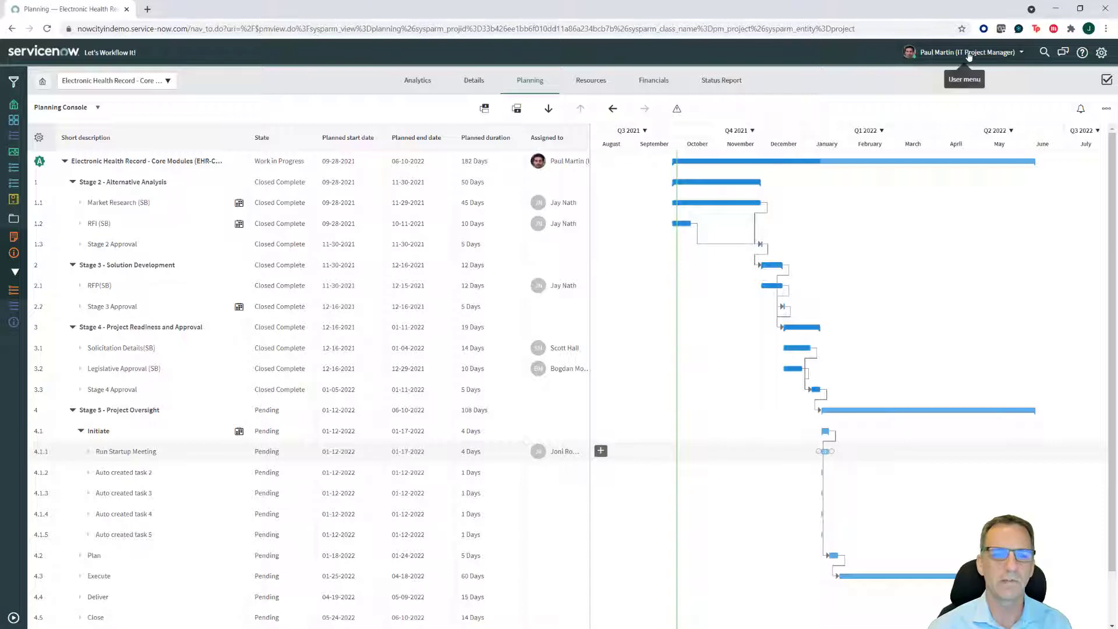
# Step: In the Time Sheet Portal, log 5 hours for Mon 27 on the Electronic Health Record card
pyautogui.click(18, 326)
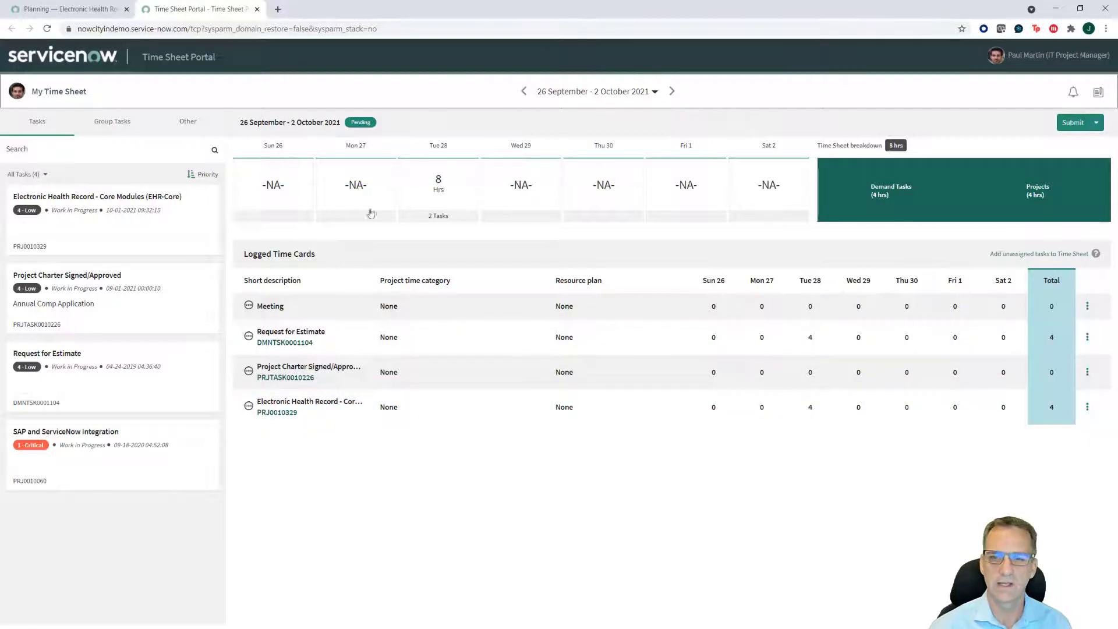
pyautogui.click(767, 416)
pyautogui.press('BackSpace')
pyautogui.write('5')
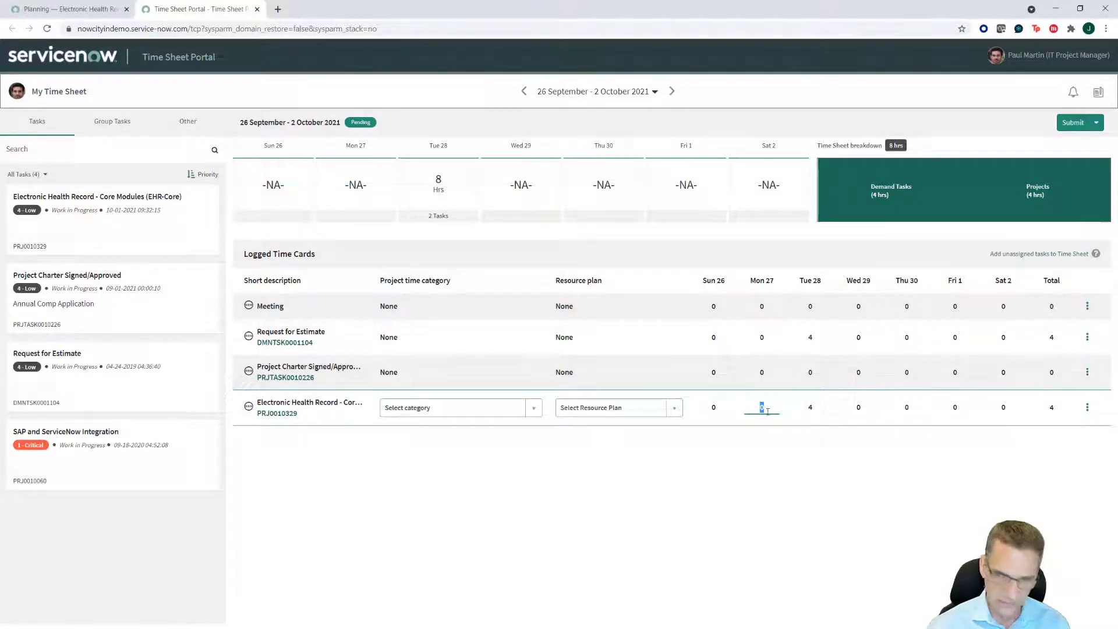
# Step: Enter 8 hours for Wed 29 on Electronic Health Record and 5 hours for Thu 30 on Meeting
pyautogui.click(811, 411)
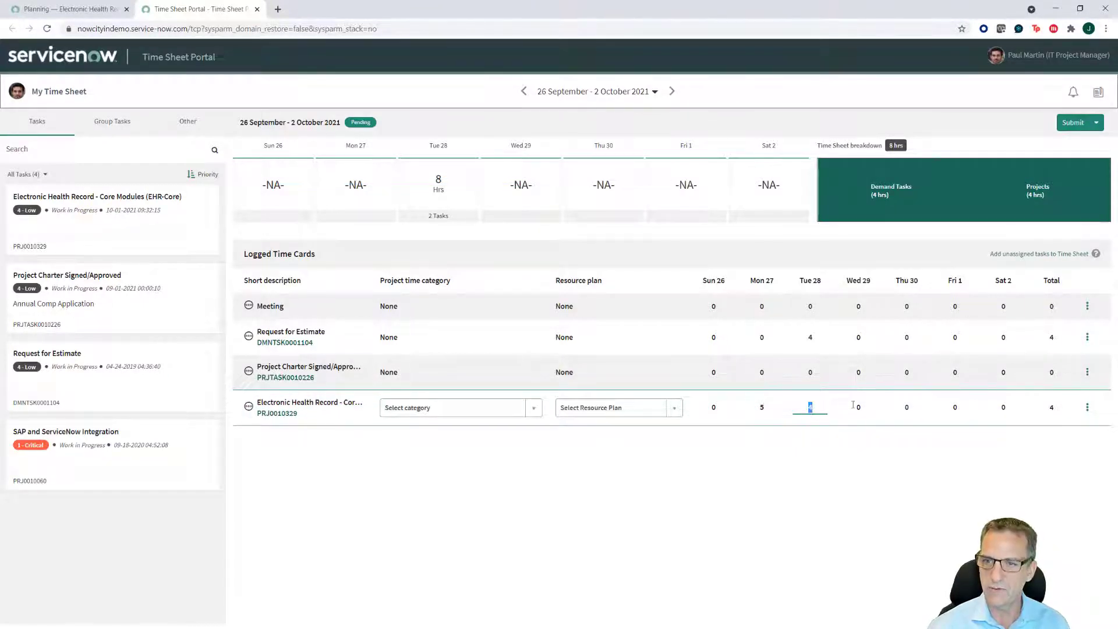
pyautogui.click(857, 408)
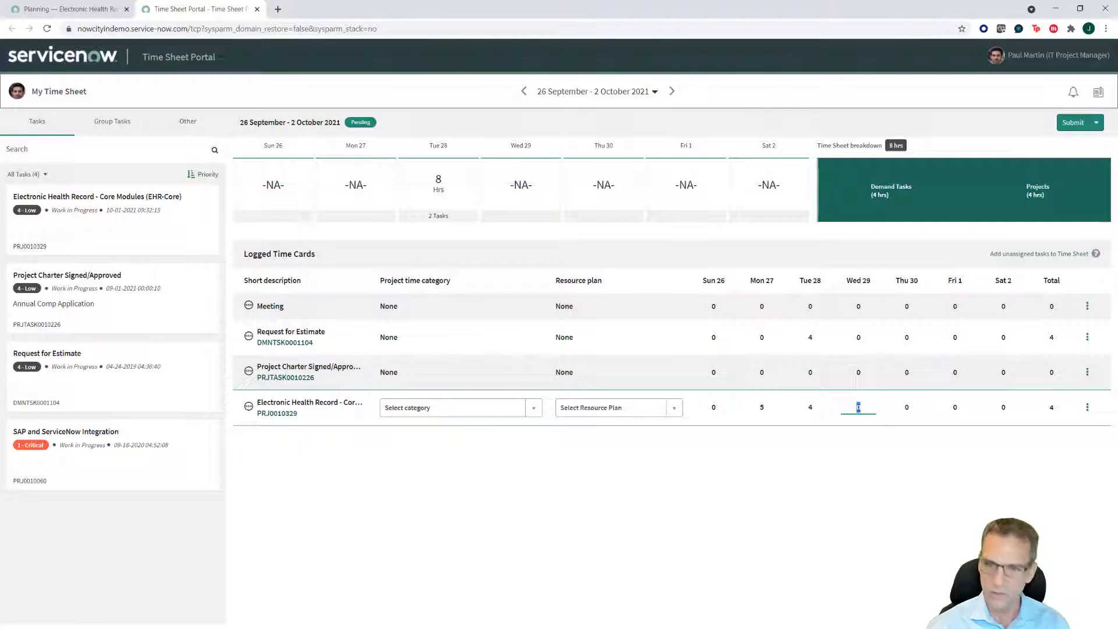
pyautogui.write('8')
pyautogui.click(912, 407)
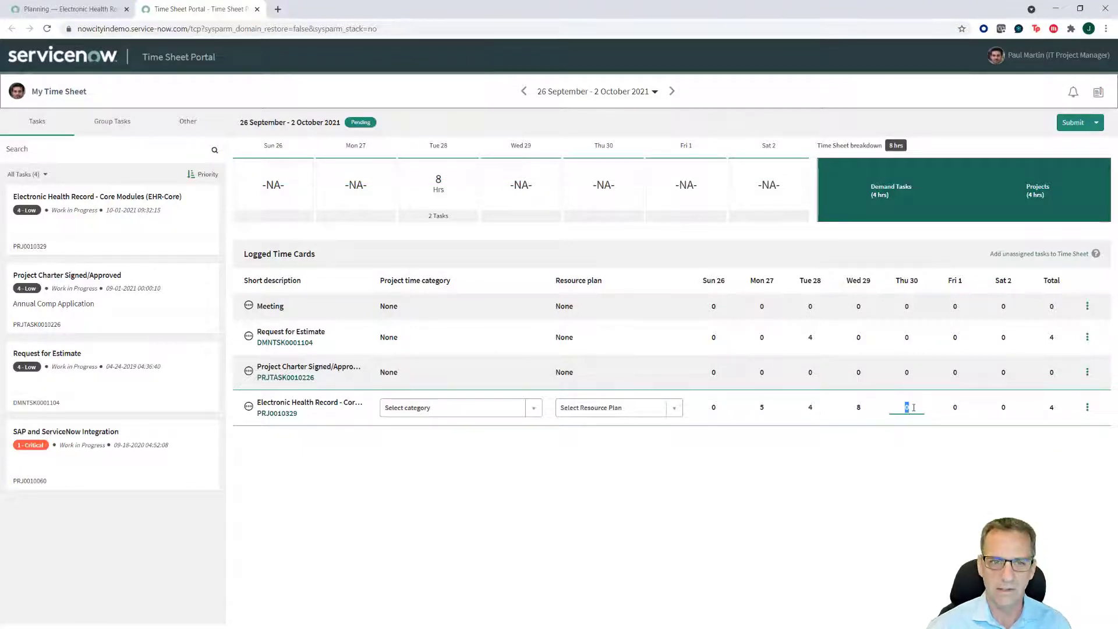
pyautogui.click(916, 309)
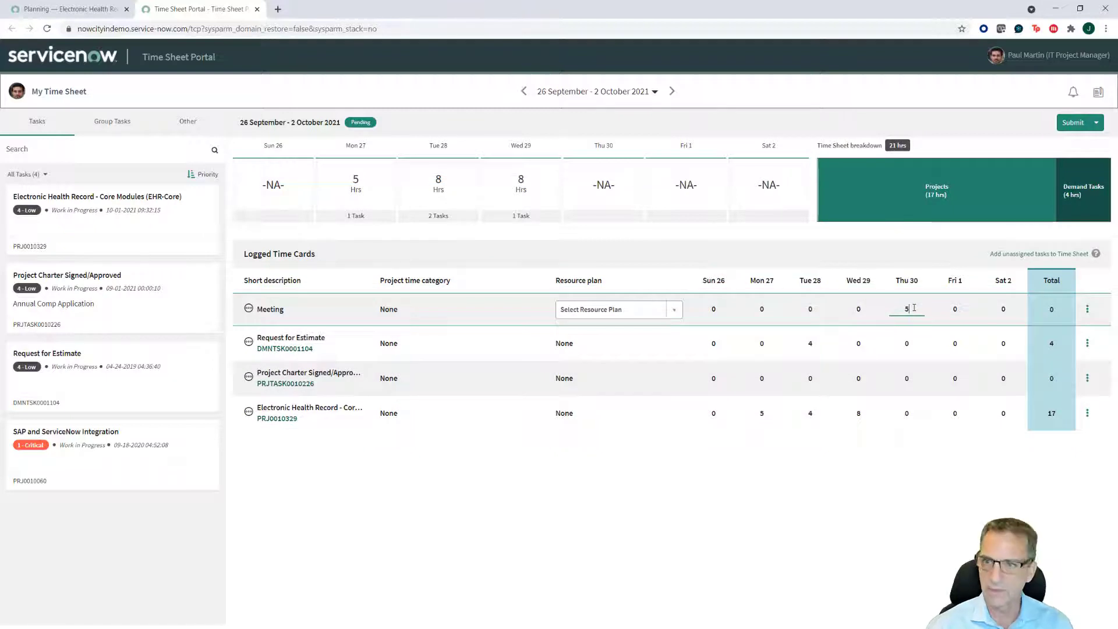
pyautogui.write('5')
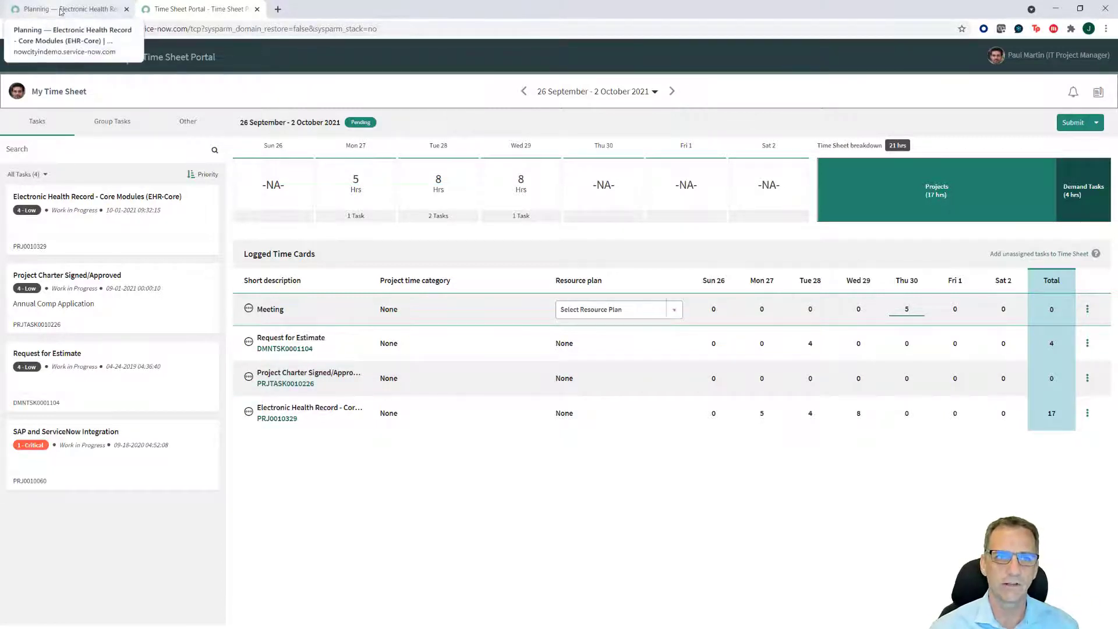
# Step: Go from the planning console to the project's Financials and start a new Cost Plan record
pyautogui.click(59, 9)
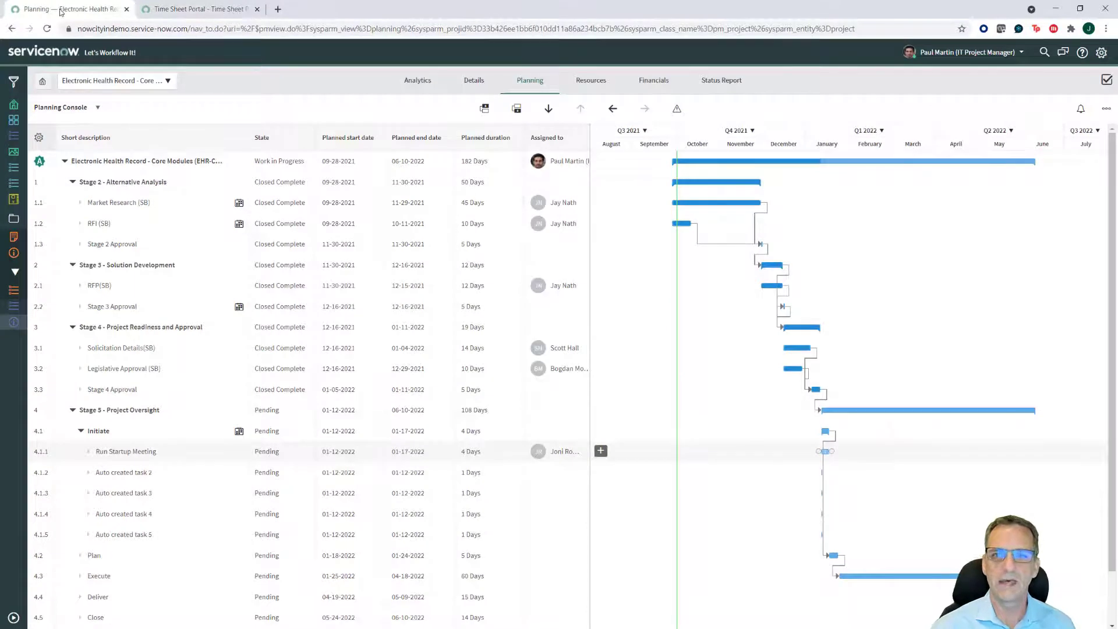
pyautogui.click(653, 83)
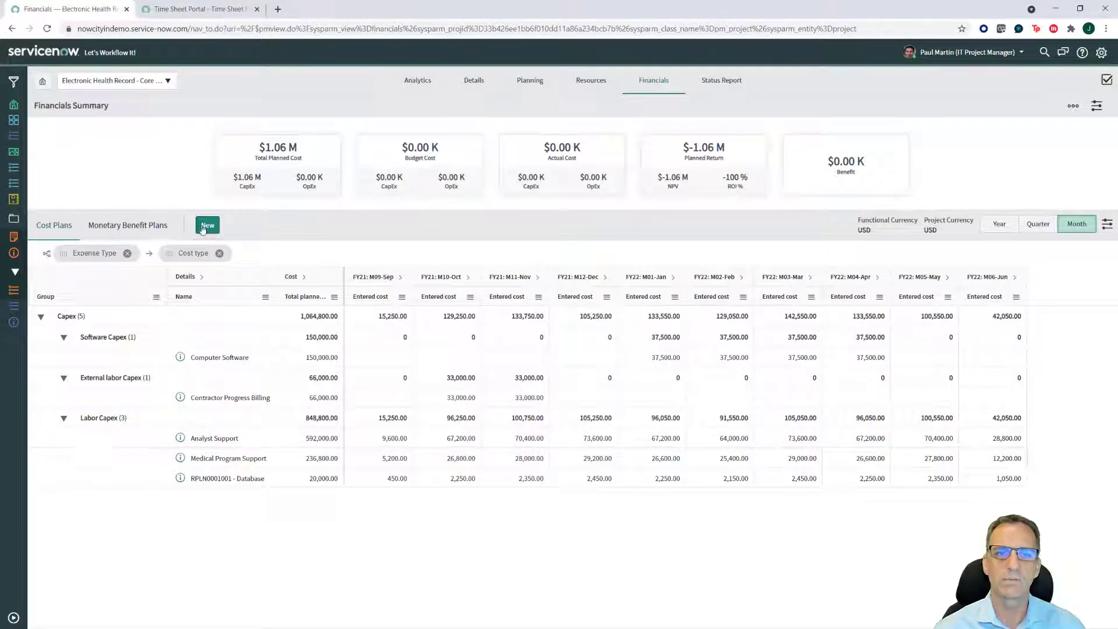
pyautogui.click(203, 227)
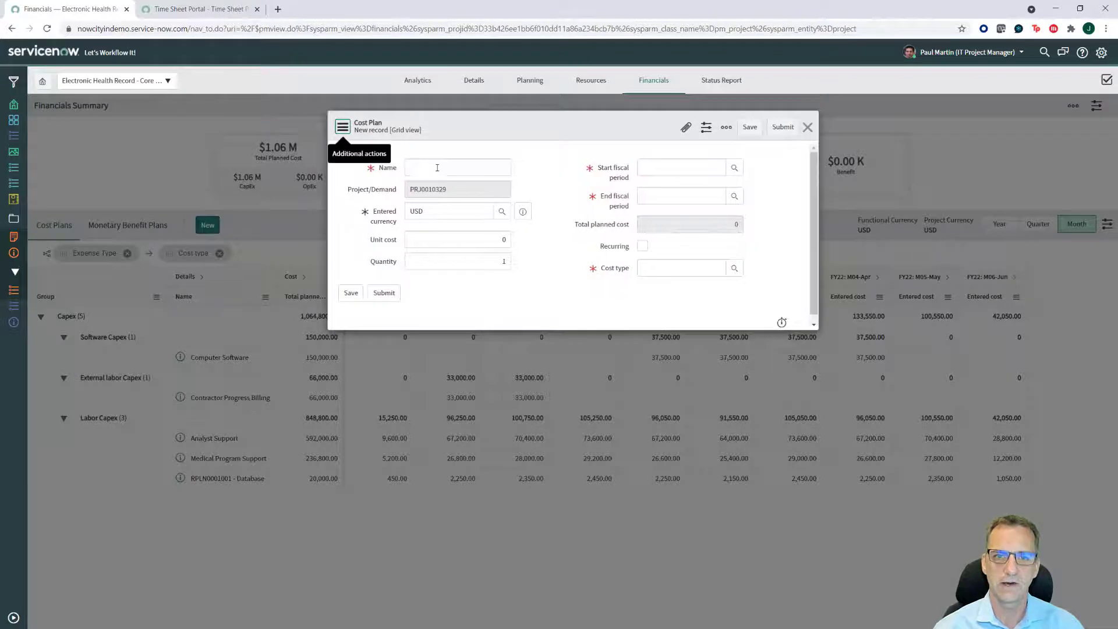
# Step: Name the cost plan Computers, spanning FY22: M01-Jan to FY22: M03-Mar, with cost type Hardware Capex
pyautogui.click(438, 167)
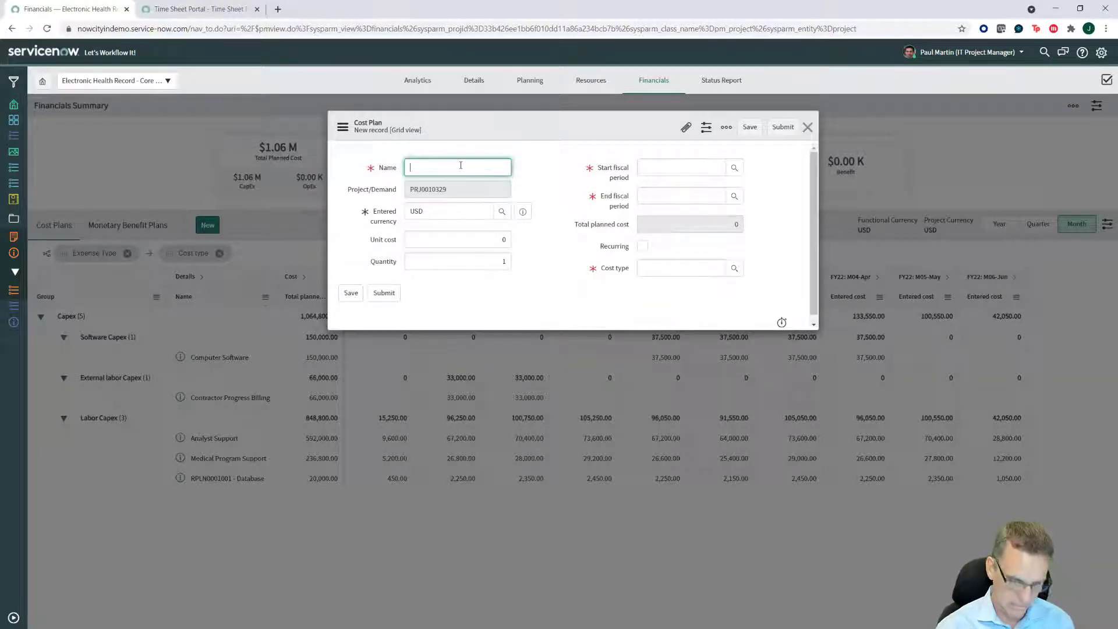
pyautogui.write('H')
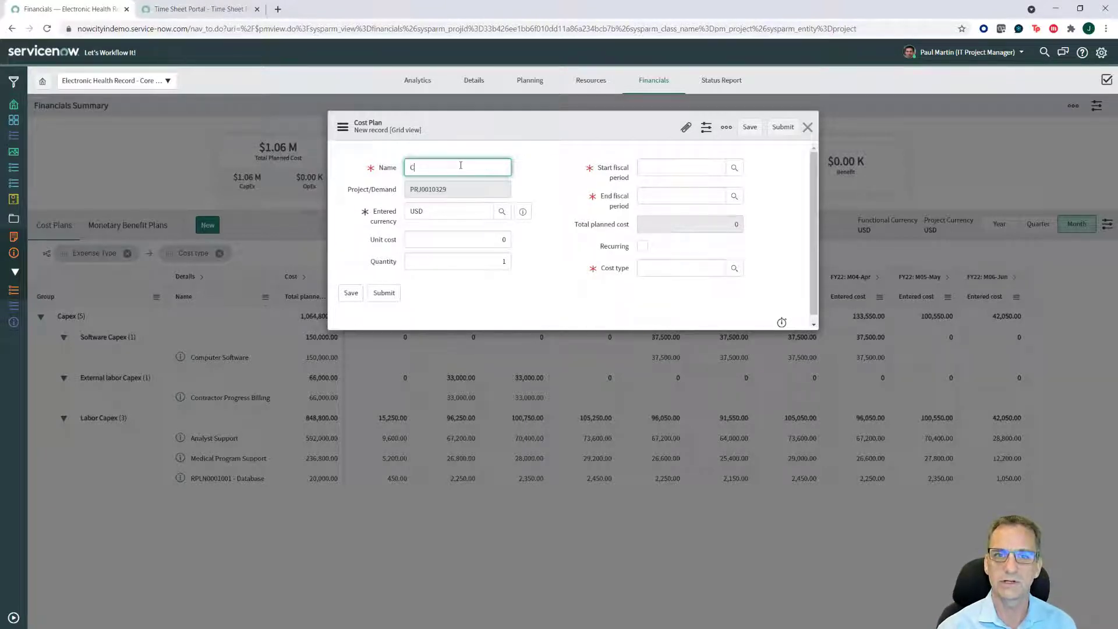
pyautogui.write('omputers')
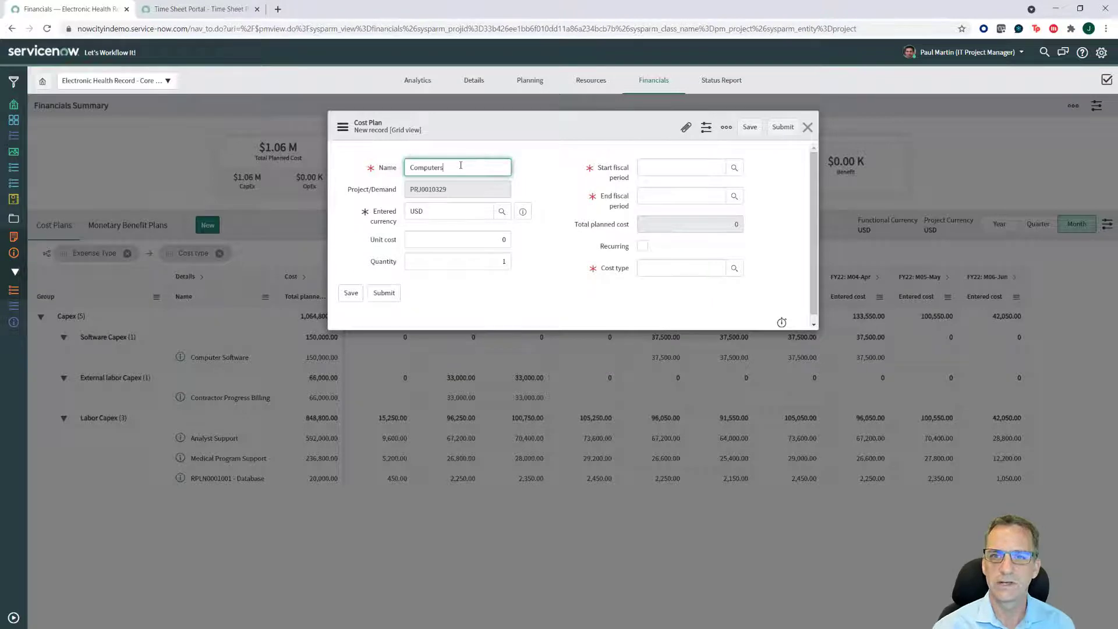
pyautogui.click(482, 242)
pyautogui.click(664, 168)
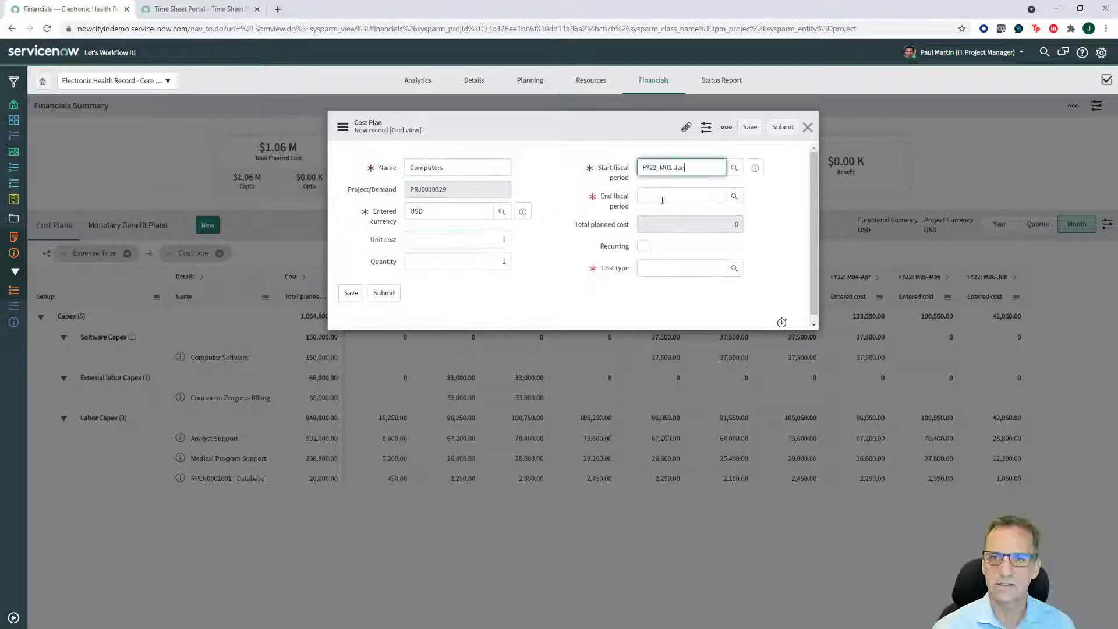
pyautogui.click(662, 200)
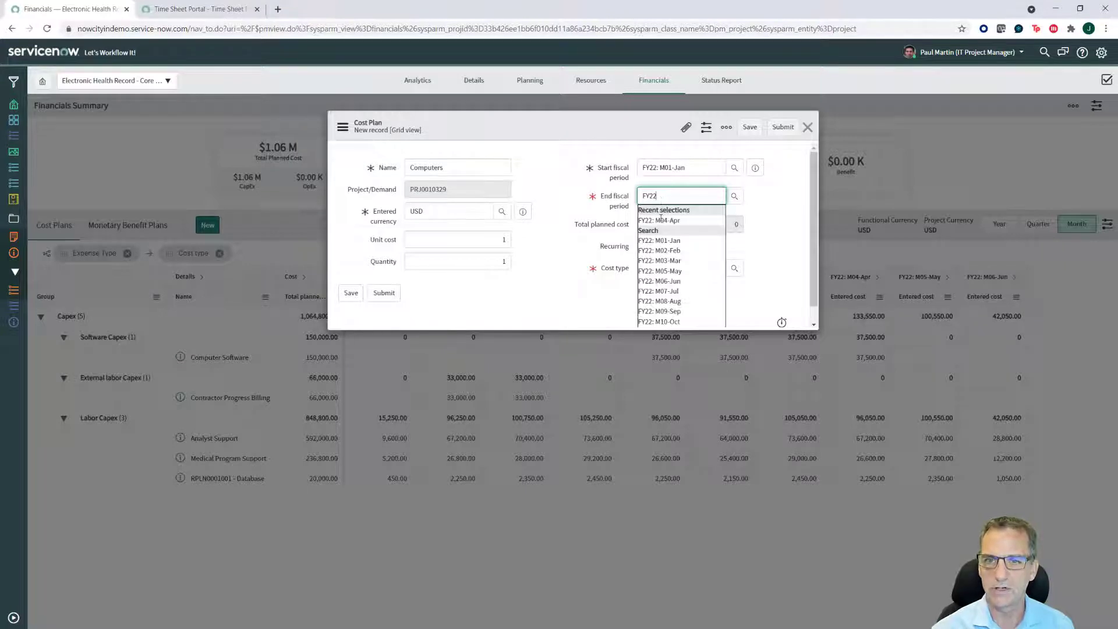
pyautogui.click(660, 260)
pyautogui.click(660, 265)
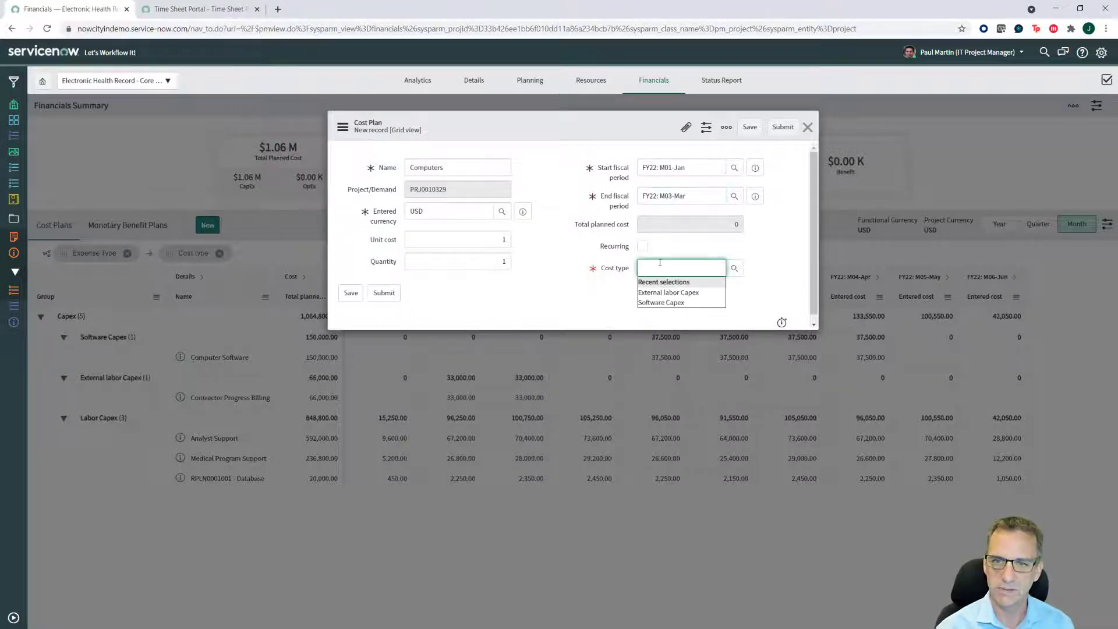
pyautogui.write('Ha')
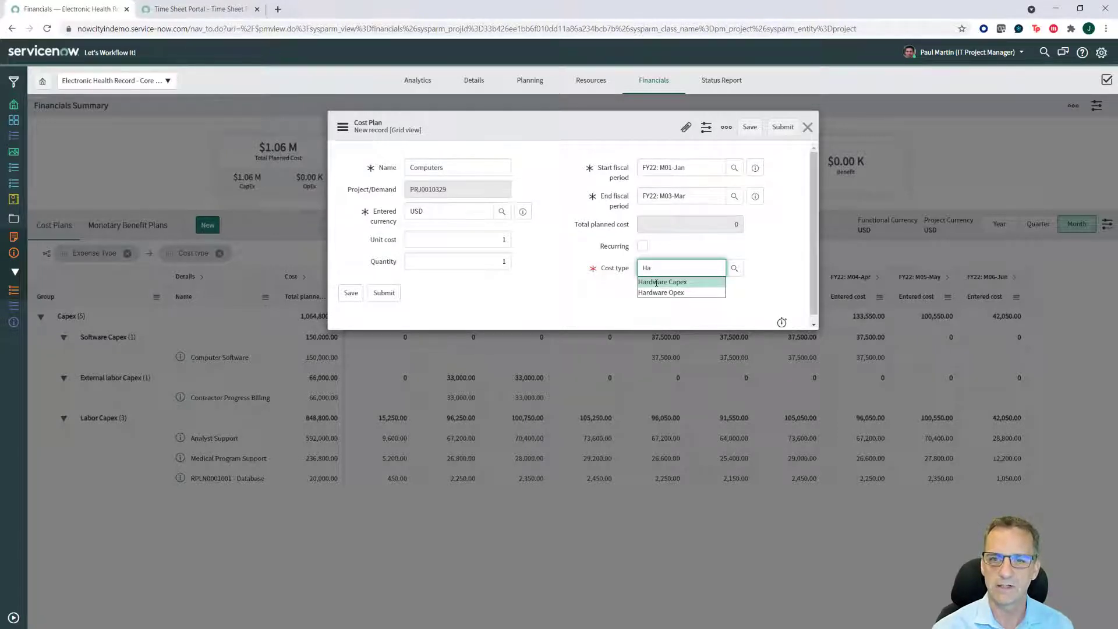
pyautogui.click(656, 282)
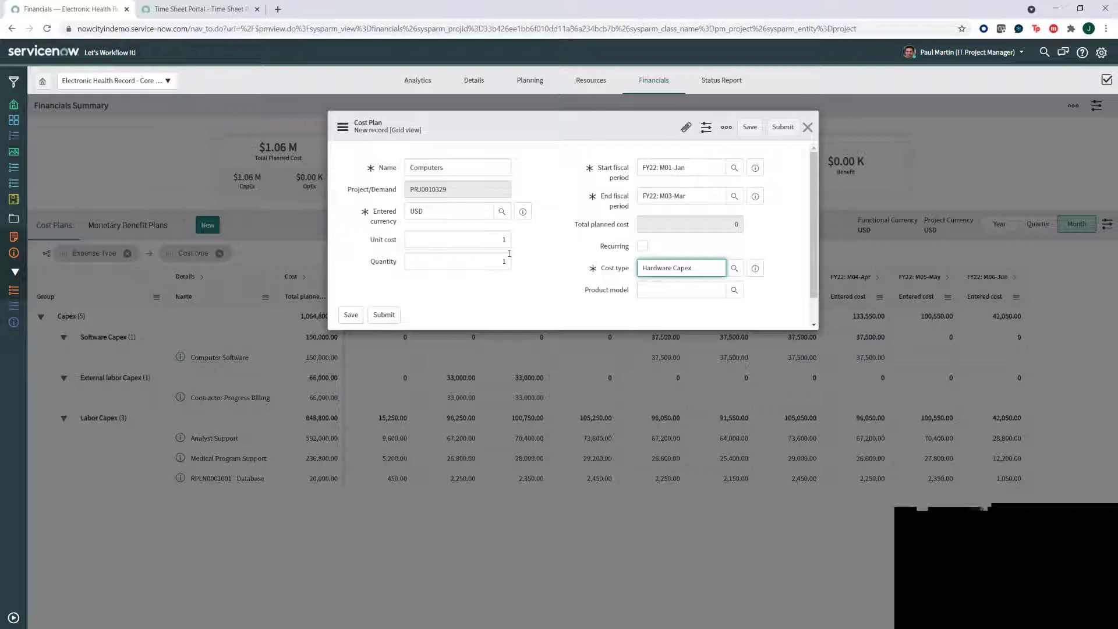
# Step: Enter unit cost 4000 and quantity 5, then save the cost plan
pyautogui.click(493, 240)
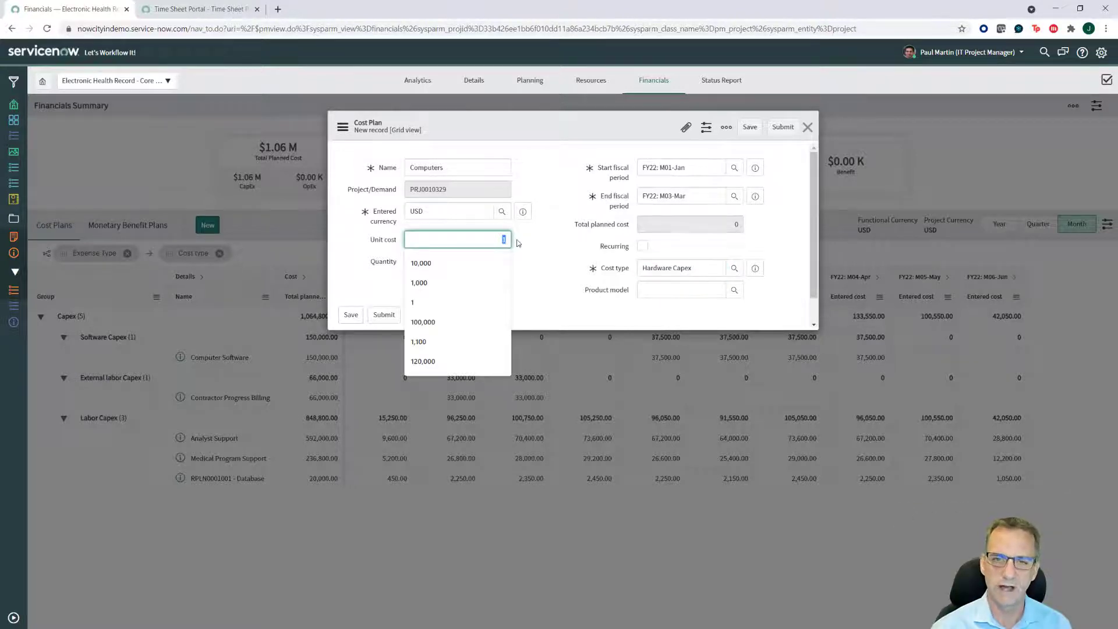
pyautogui.write('4000')
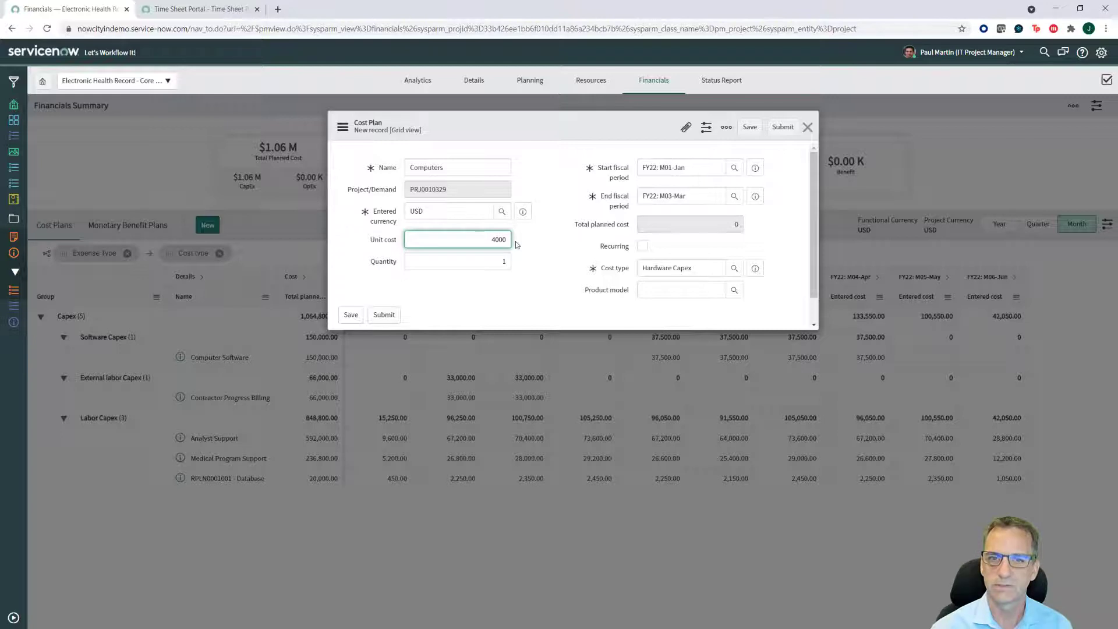
pyautogui.press('Tab')
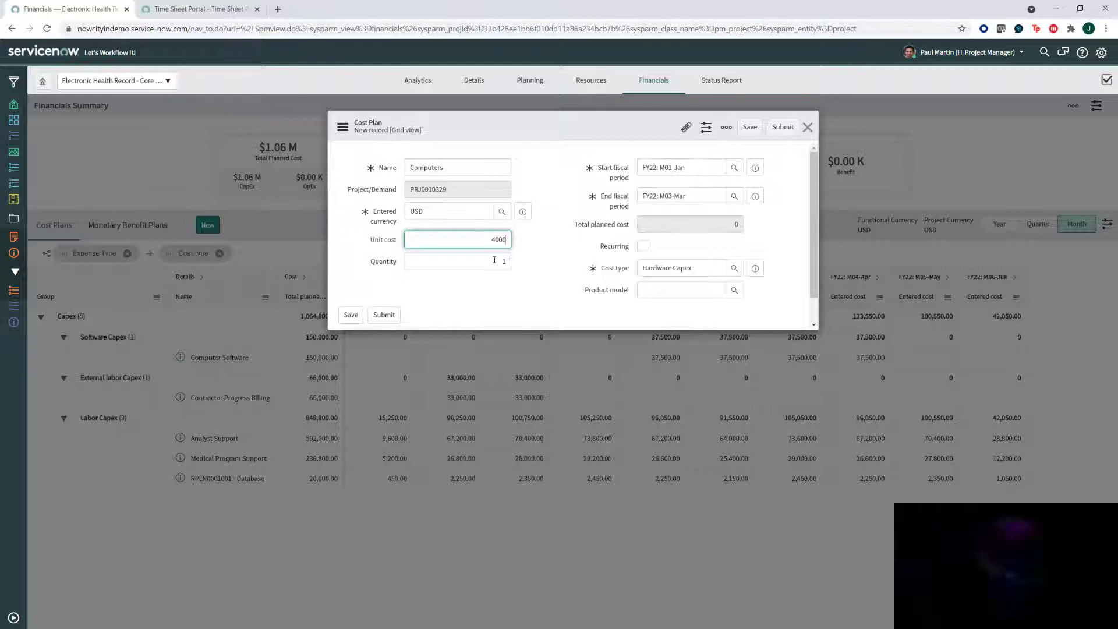
pyautogui.write('5')
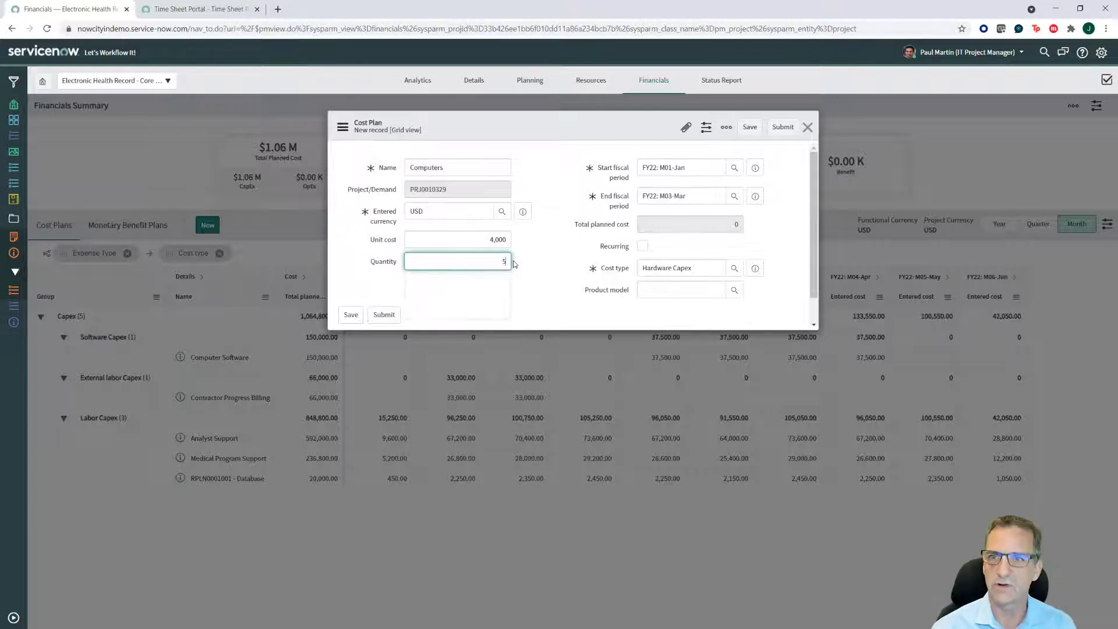
pyautogui.click(750, 127)
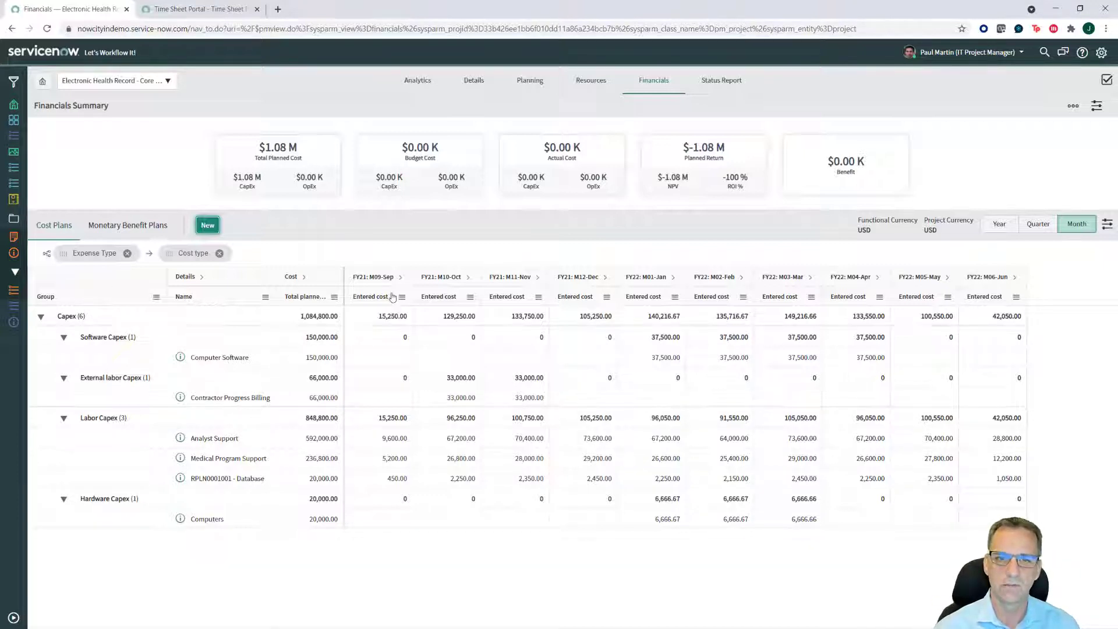
# Step: Expand and collapse the FY21: M09-Sep column, then show cost plan totals by quarter
pyautogui.click(401, 278)
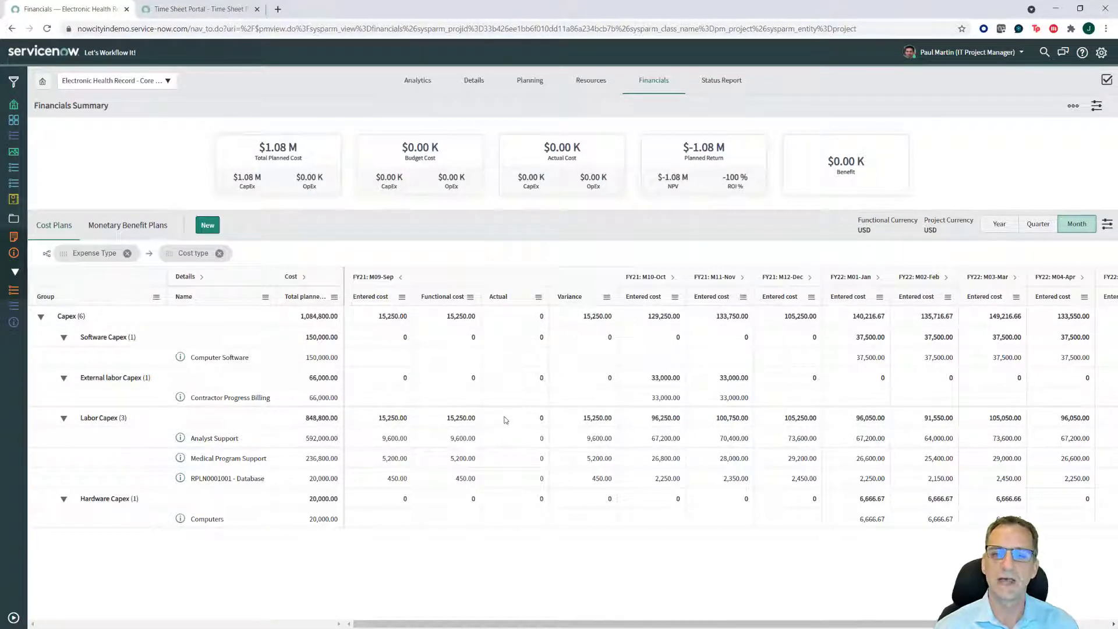
pyautogui.click(401, 278)
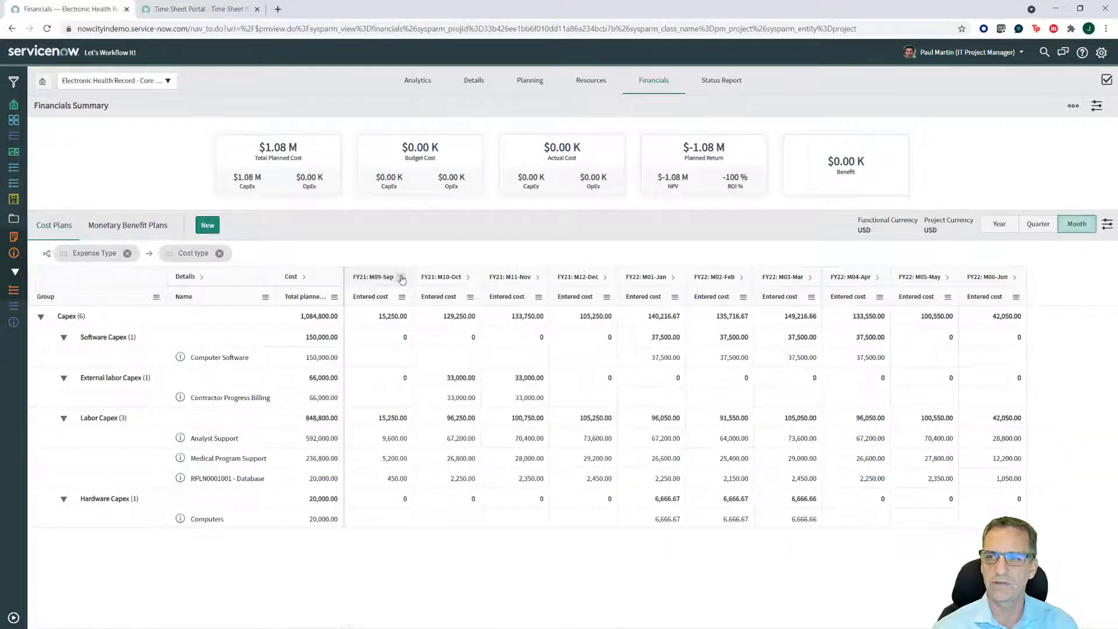
pyautogui.click(1029, 226)
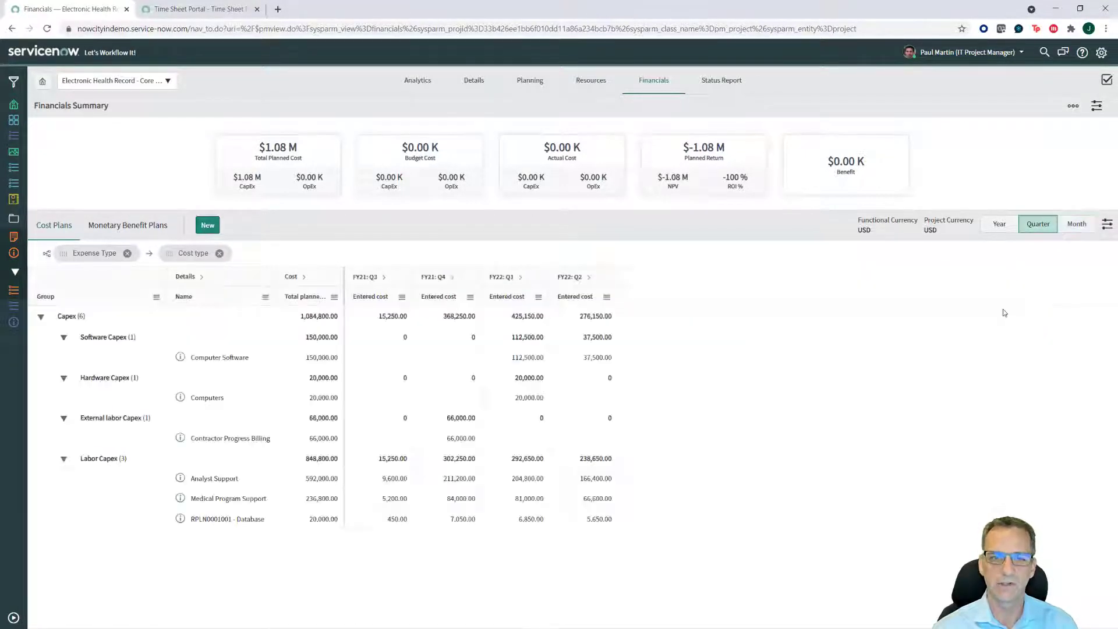
pyautogui.click(999, 225)
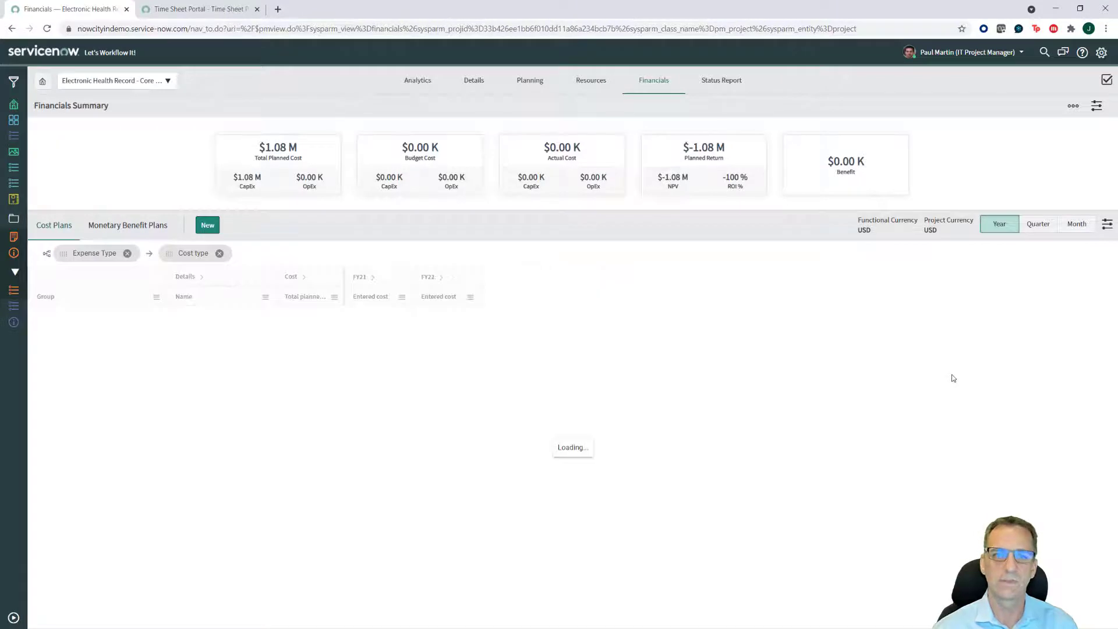
pyautogui.click(1045, 226)
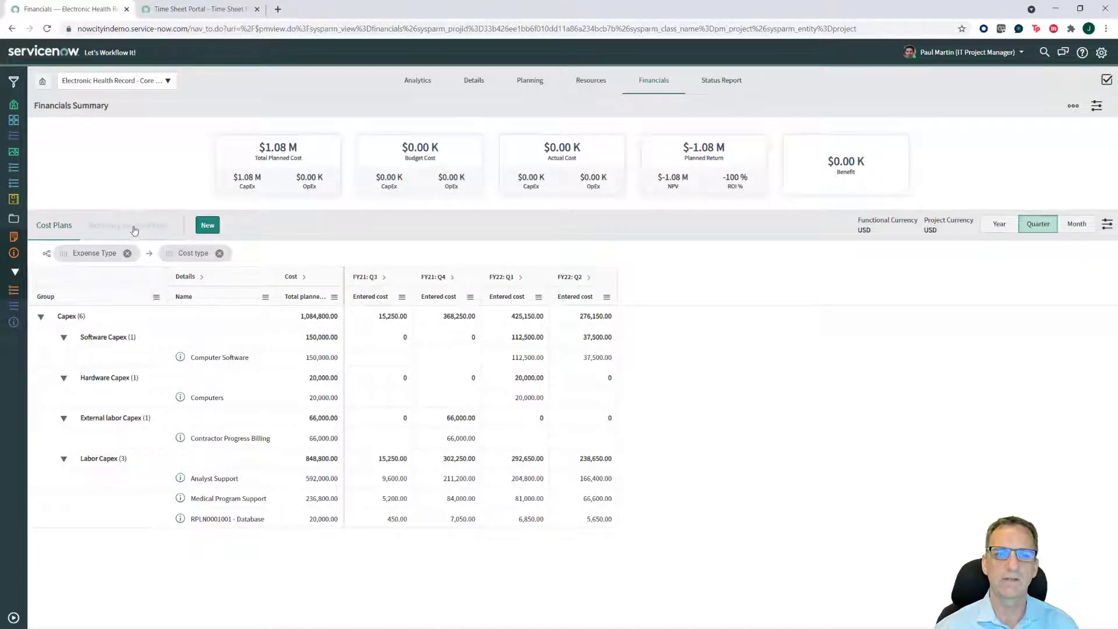
# Step: Open Monetary Benefit Plans, discard a new Benefit Plan form, then go to the Status Report tab
pyautogui.click(133, 226)
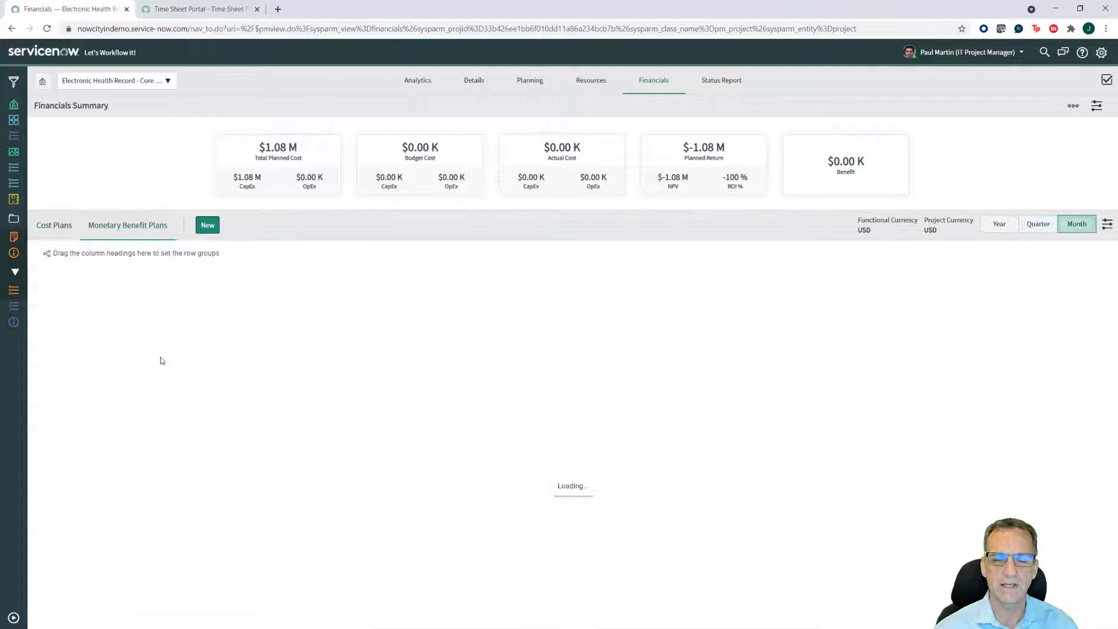
pyautogui.click(208, 225)
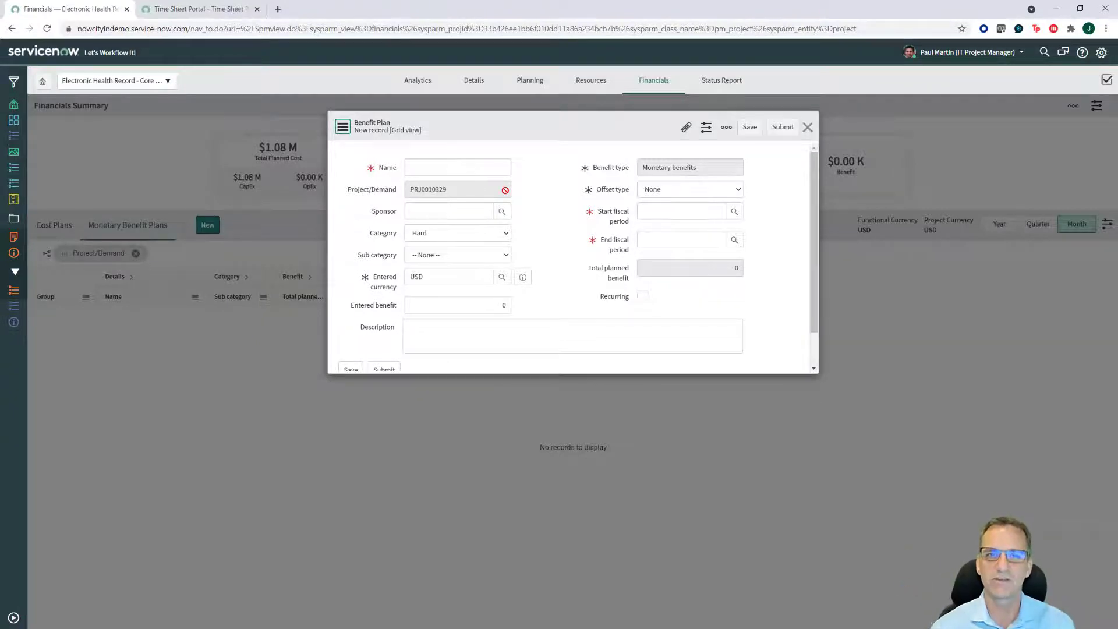
pyautogui.click(807, 127)
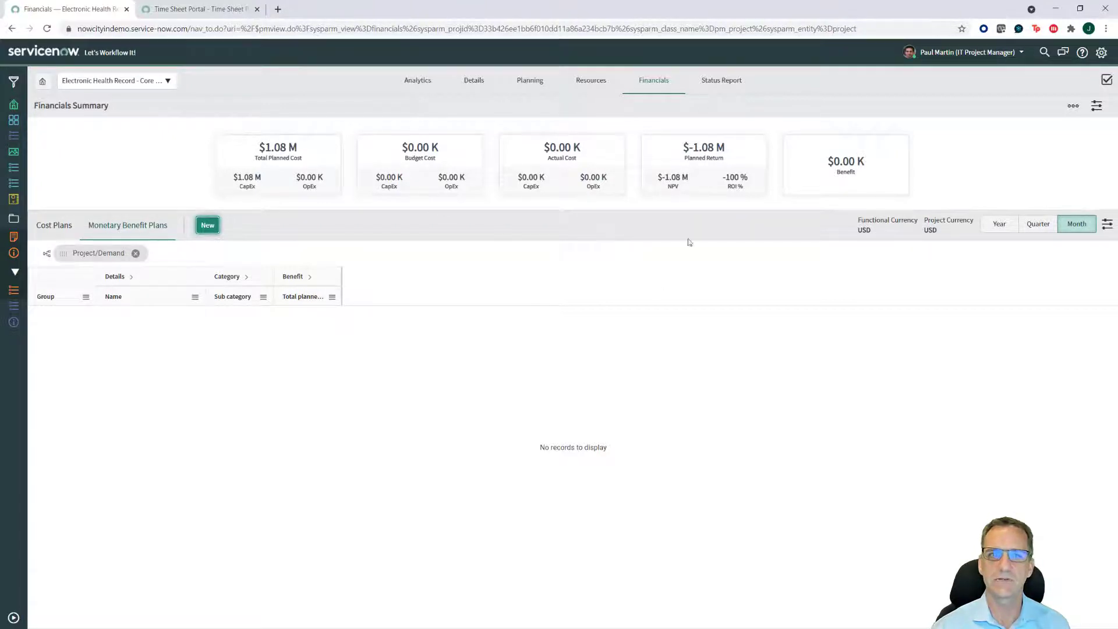
pyautogui.click(727, 81)
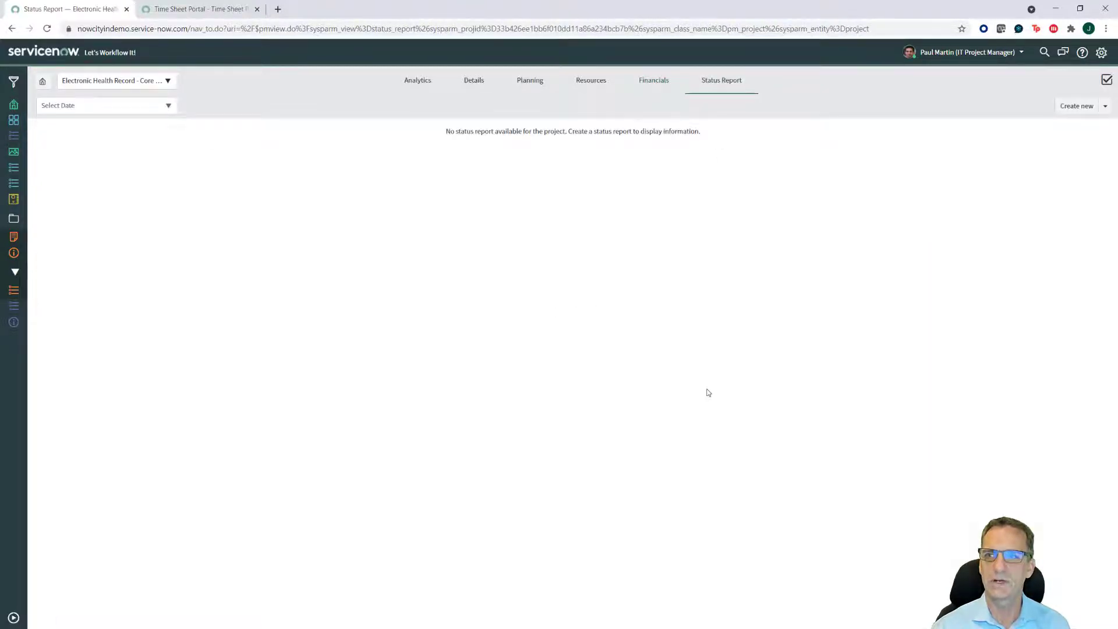
# Step: Start a new status report with placeholder executive summary text, rating Schedule and Cost Yellow
pyautogui.click(1077, 106)
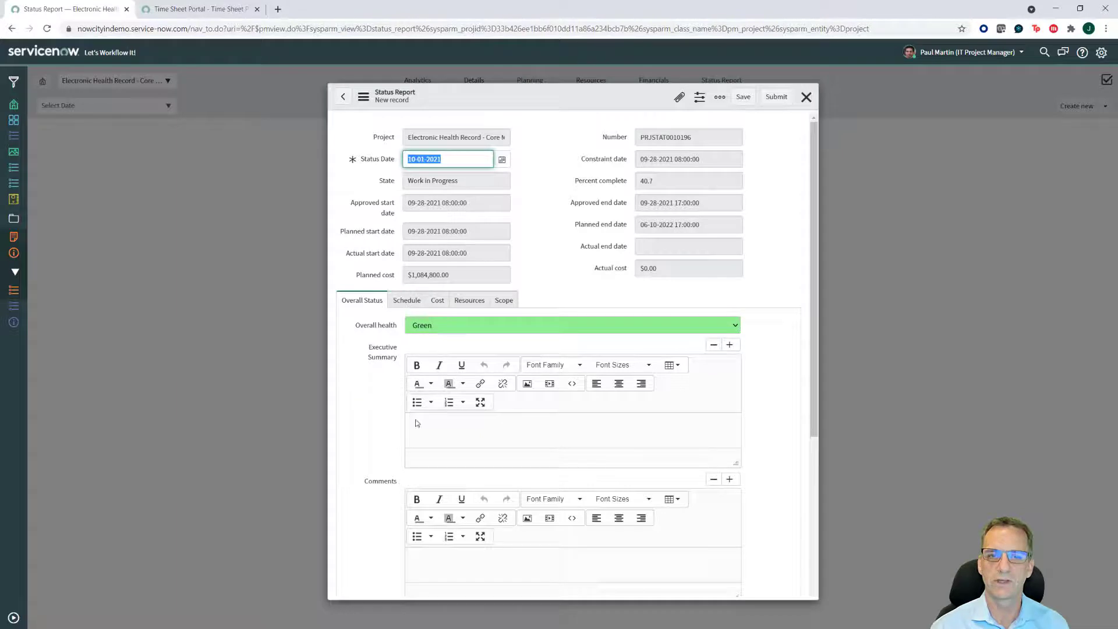
pyautogui.click(437, 419)
pyautogui.write('asdfas')
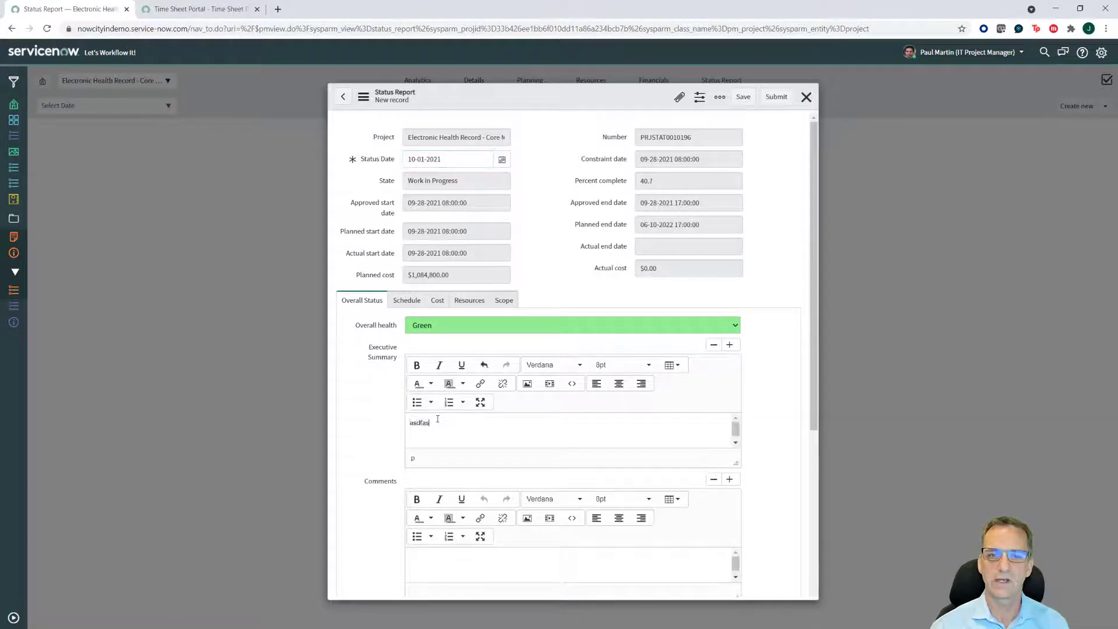
pyautogui.click(406, 299)
pyautogui.click(431, 319)
pyautogui.click(435, 370)
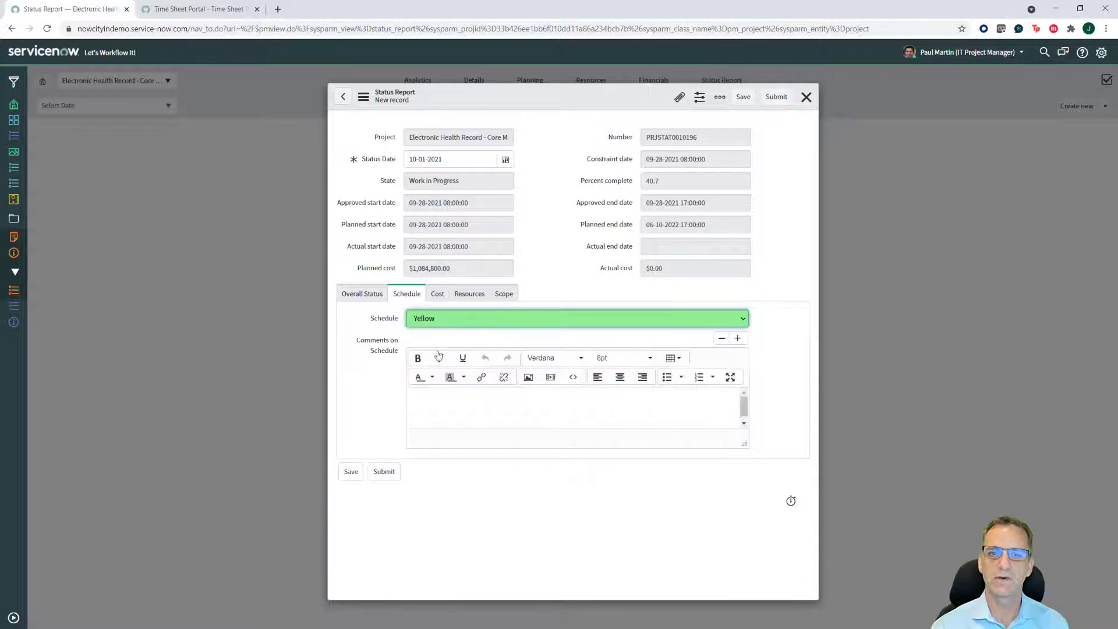
pyautogui.click(437, 297)
pyautogui.click(439, 319)
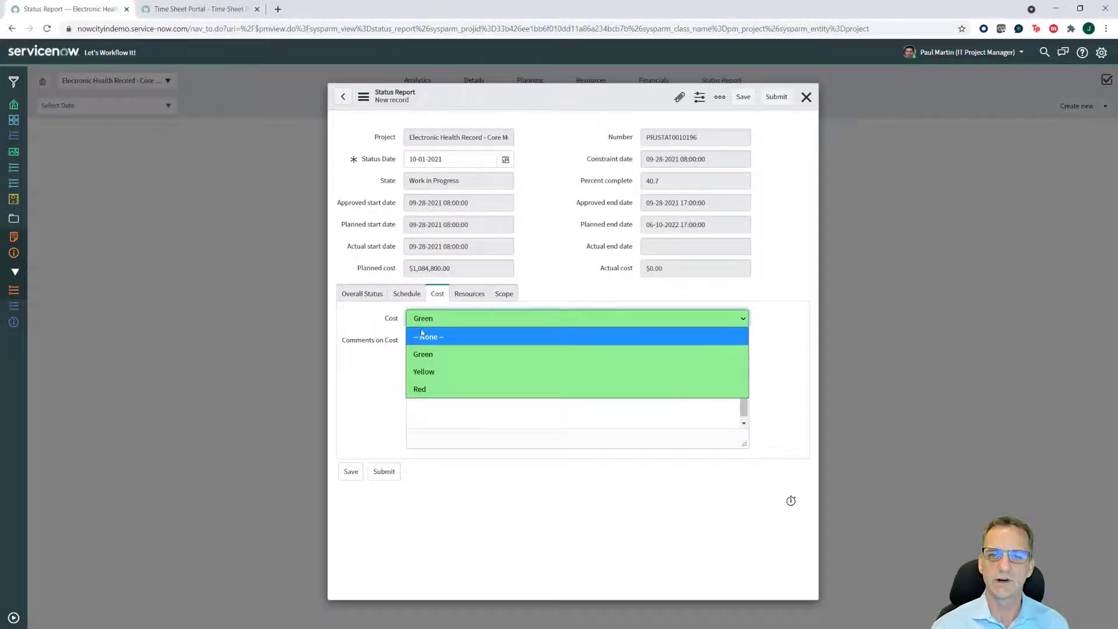
pyautogui.click(426, 371)
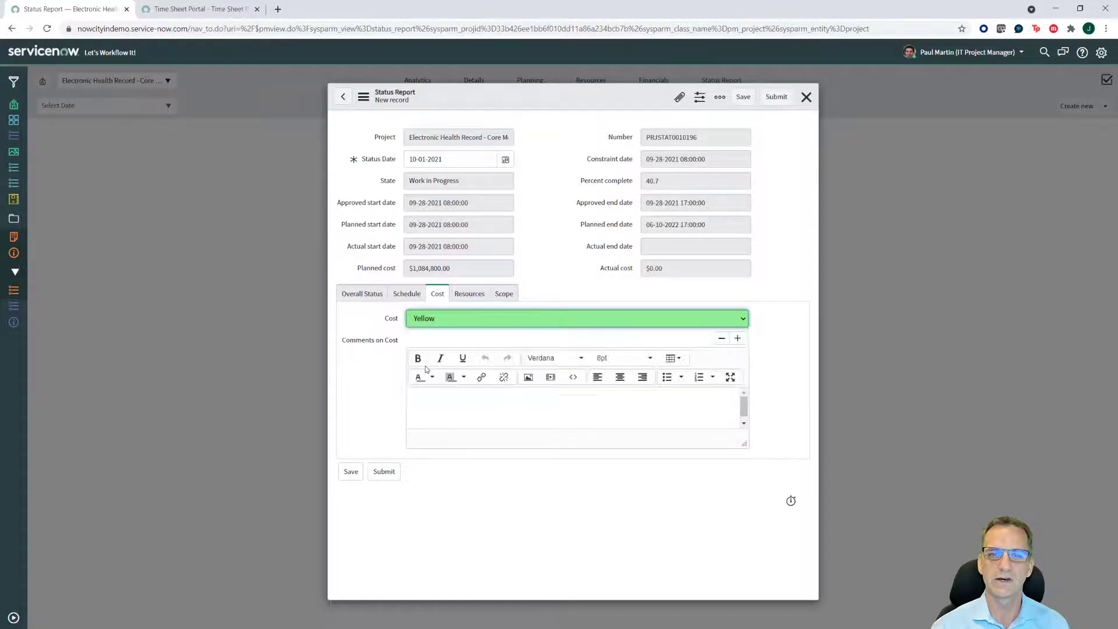
# Step: Add a placeholder comment under Resources and save the status report
pyautogui.click(478, 297)
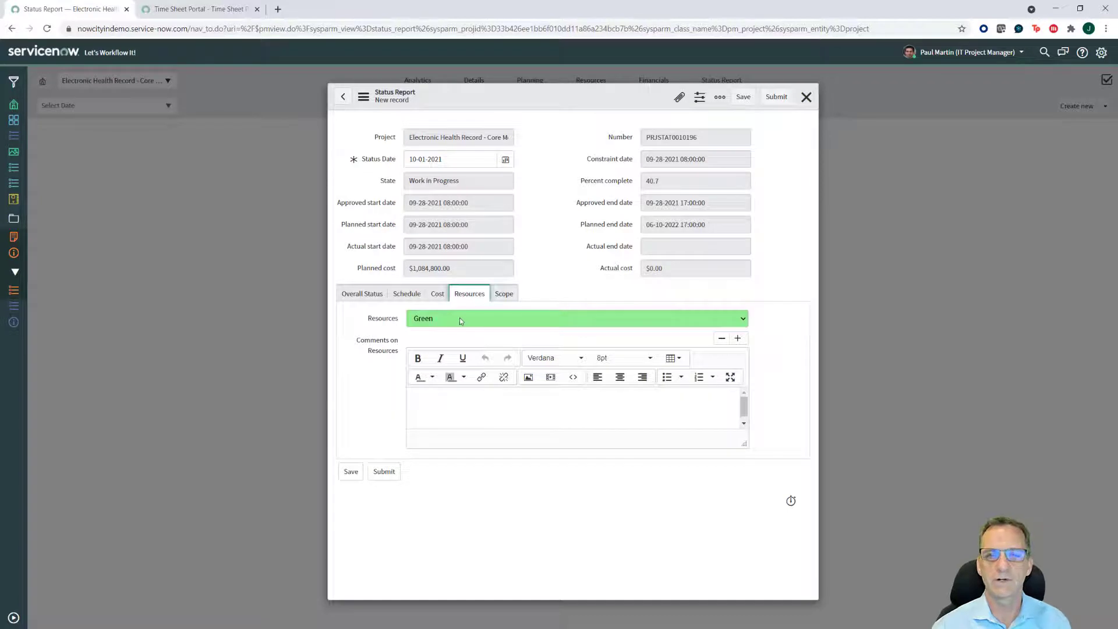
pyautogui.click(471, 415)
pyautogui.write('asdfasd')
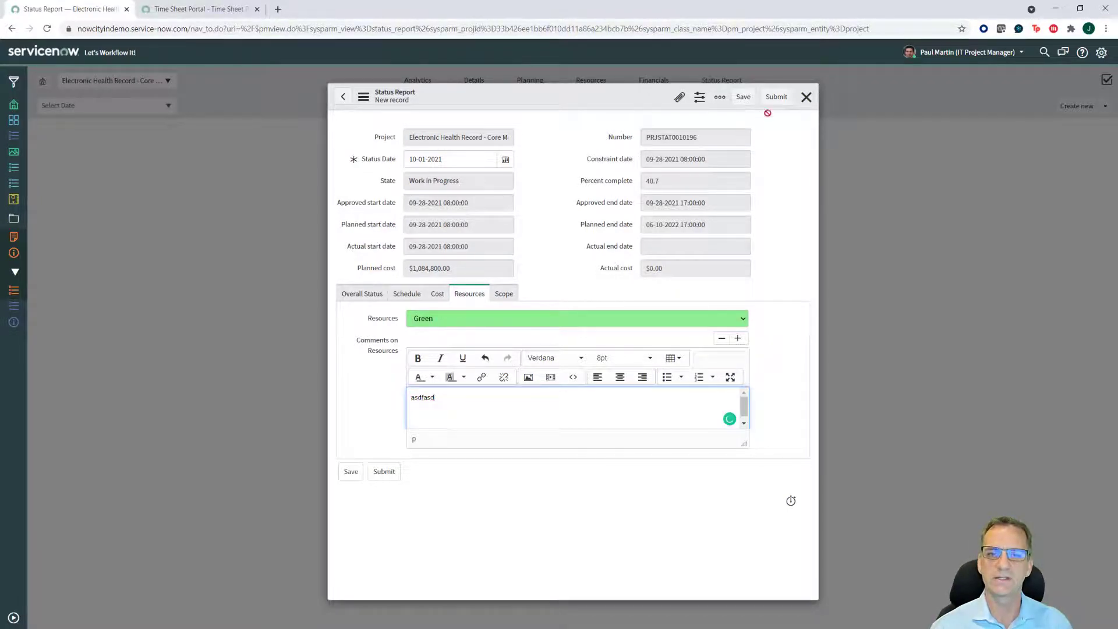
pyautogui.click(779, 99)
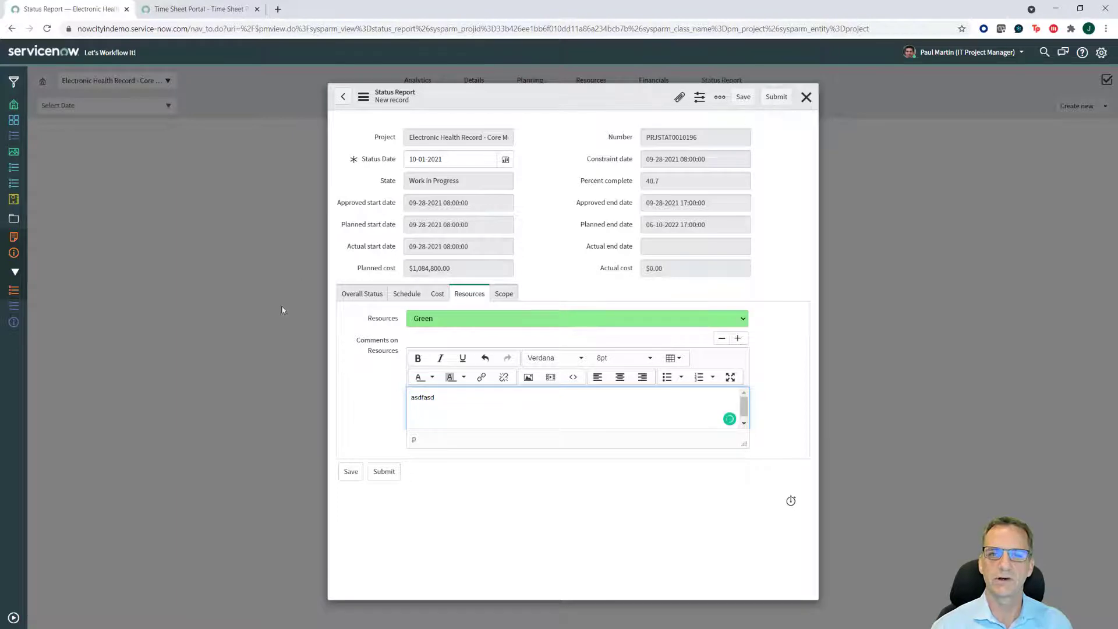
pyautogui.click(743, 97)
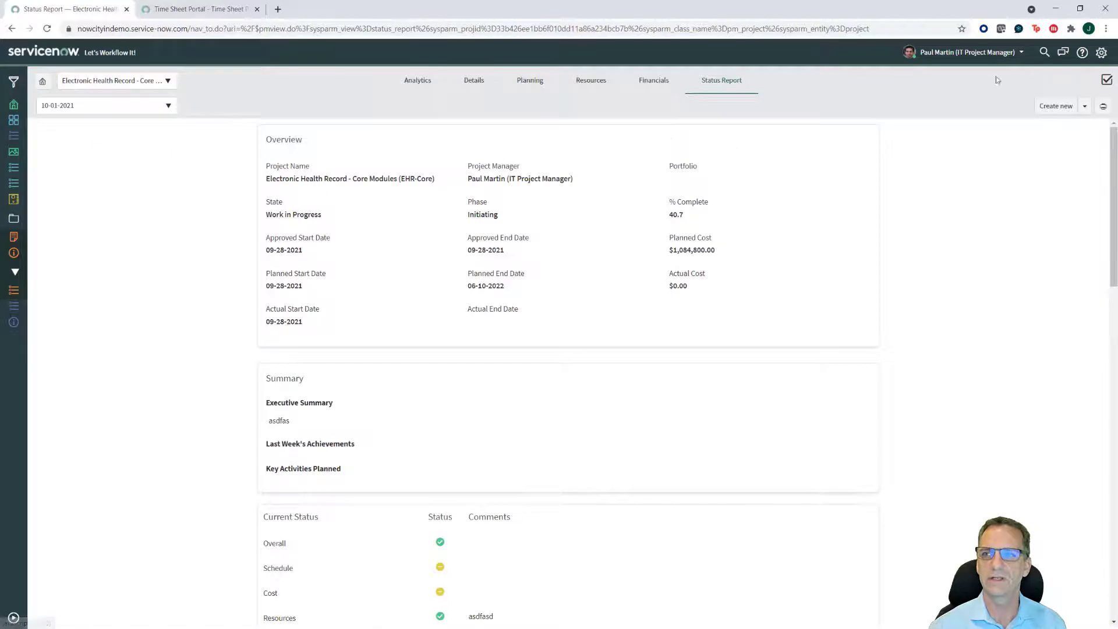
# Step: Reveal the Copy option under Create new, then scroll through the 10-01-2021 status report sections
pyautogui.click(1085, 107)
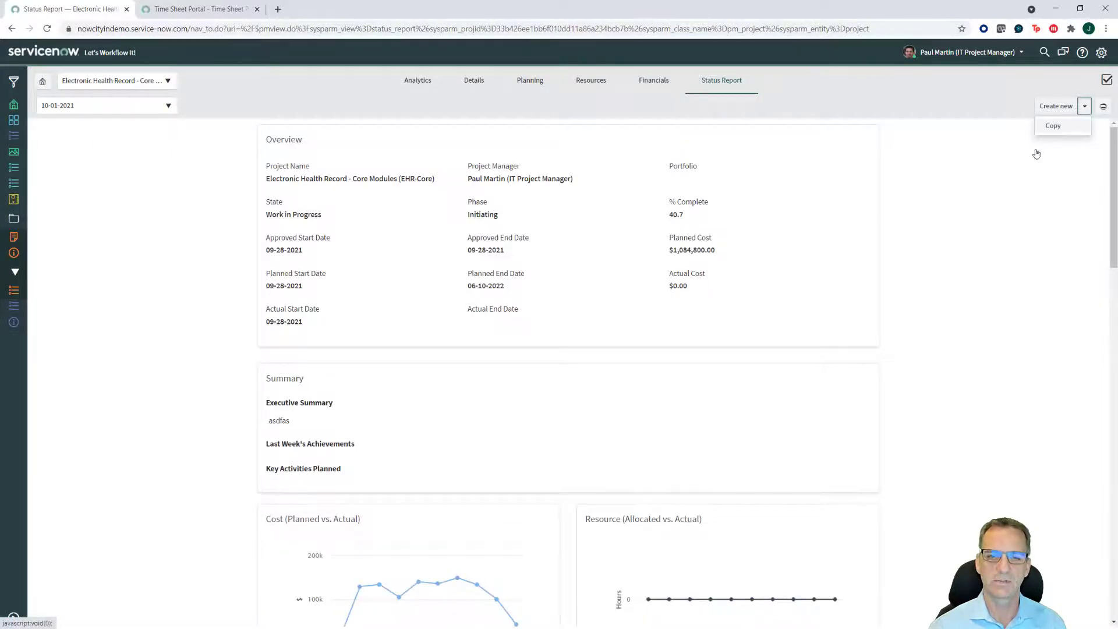
pyautogui.scroll(-3, 627, 370)
pyautogui.scroll(-10, 449, 470)
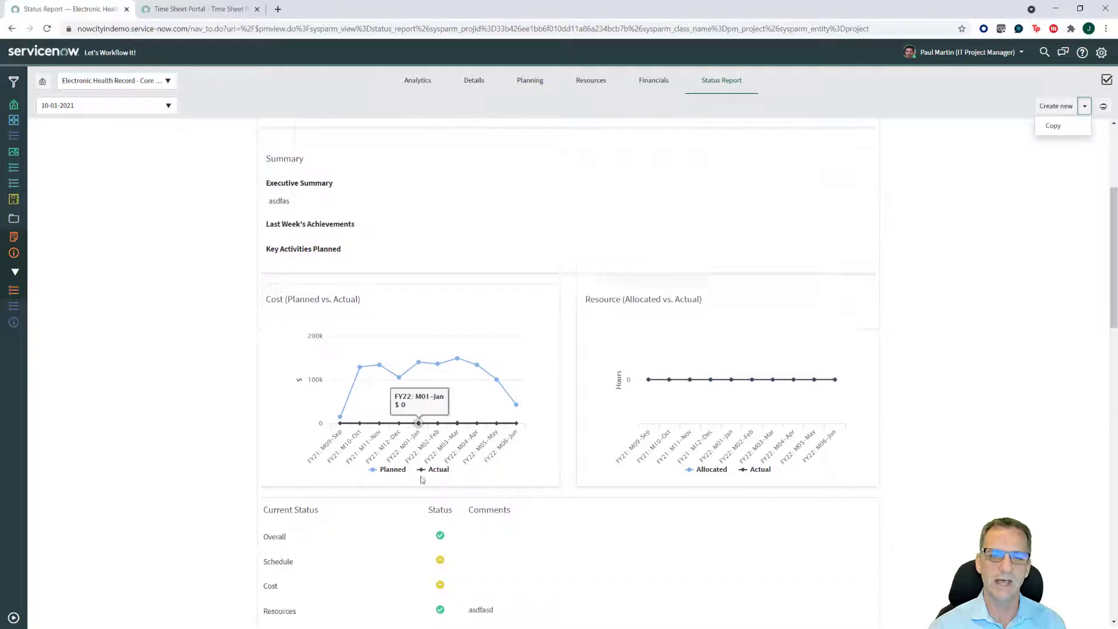
pyautogui.scroll(-3, 451, 425)
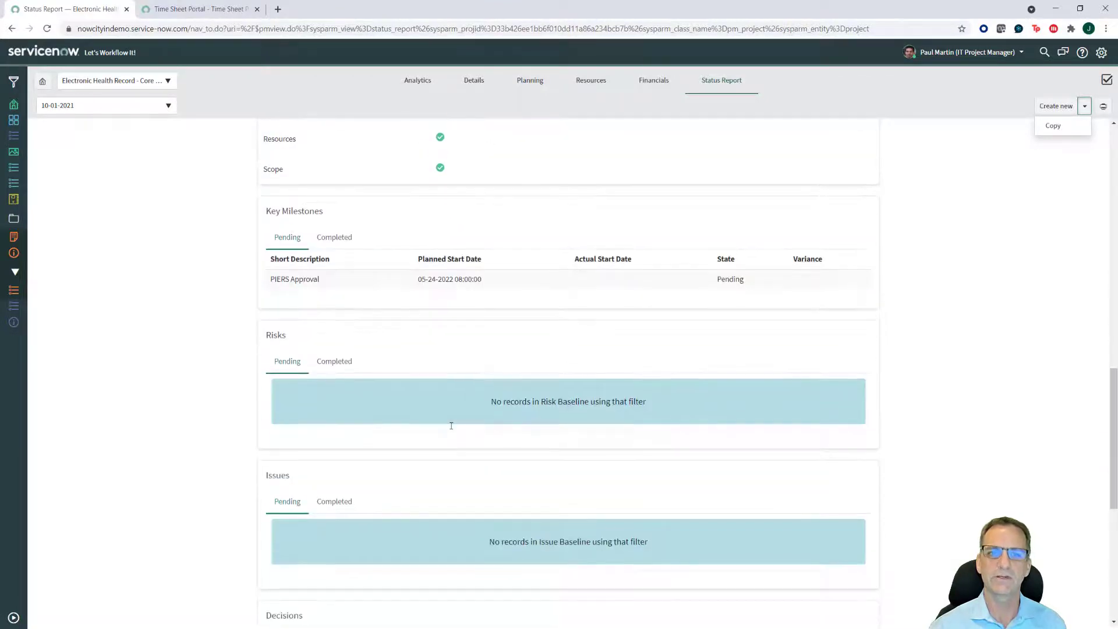
pyautogui.scroll(-4, 450, 427)
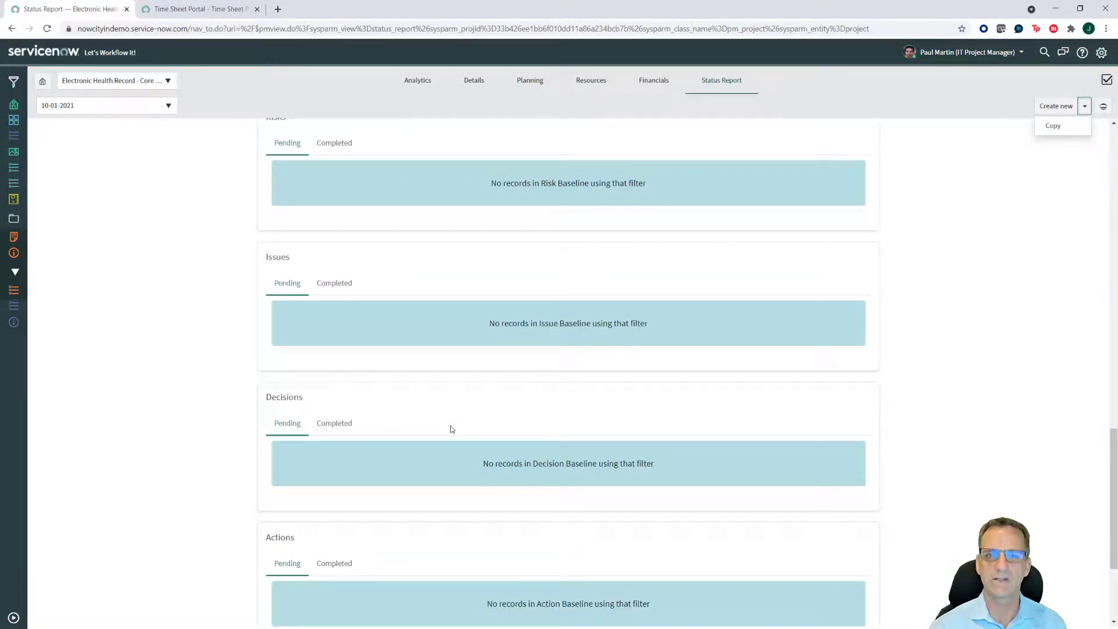
pyautogui.scroll(1, 450, 430)
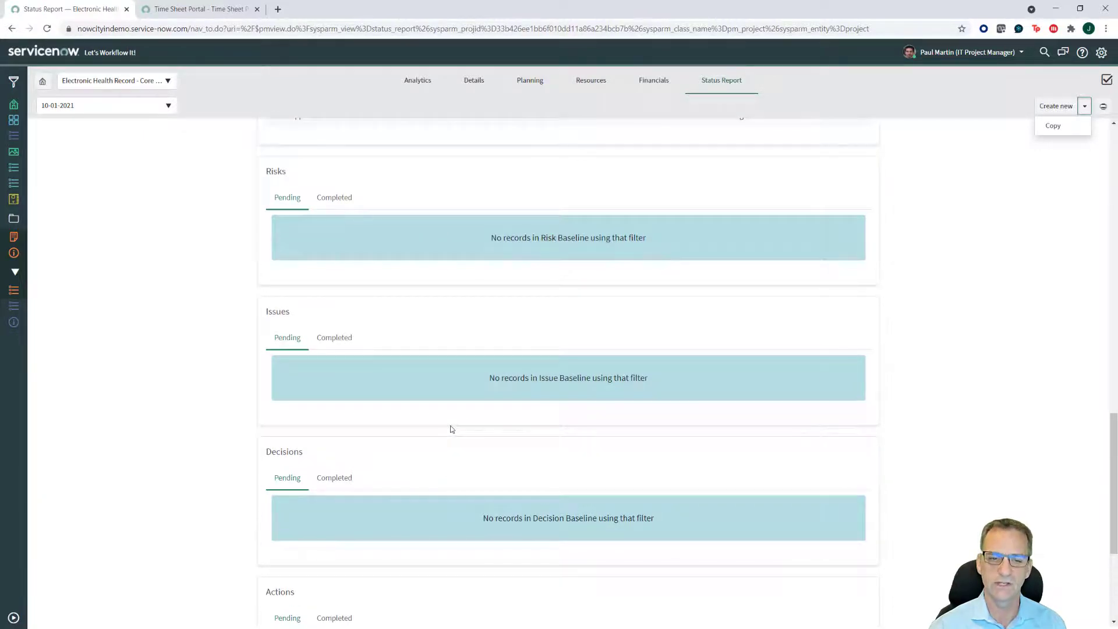
pyautogui.scroll(-4, 451, 429)
pyautogui.scroll(-1, 450, 429)
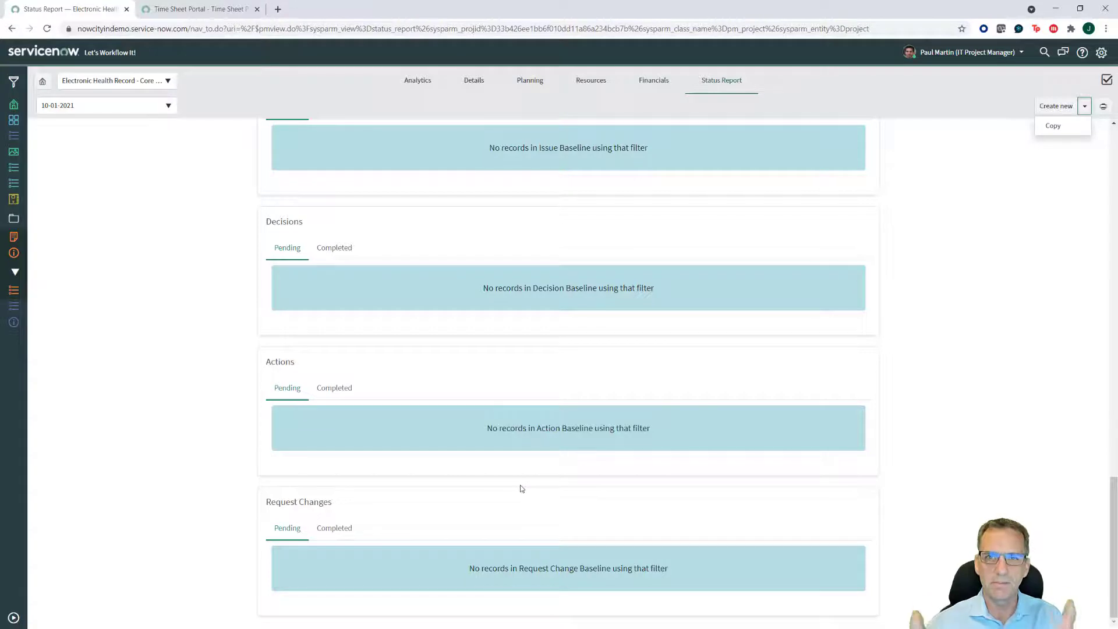
pyautogui.scroll(1, 565, 479)
pyautogui.scroll(9, 565, 479)
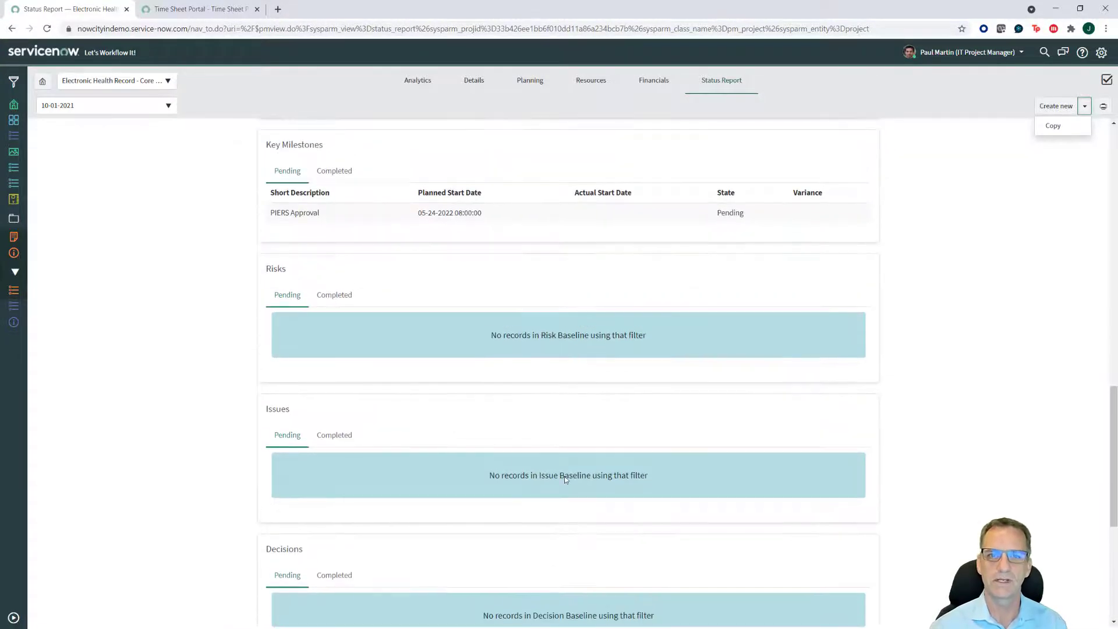
pyautogui.scroll(-6, 565, 477)
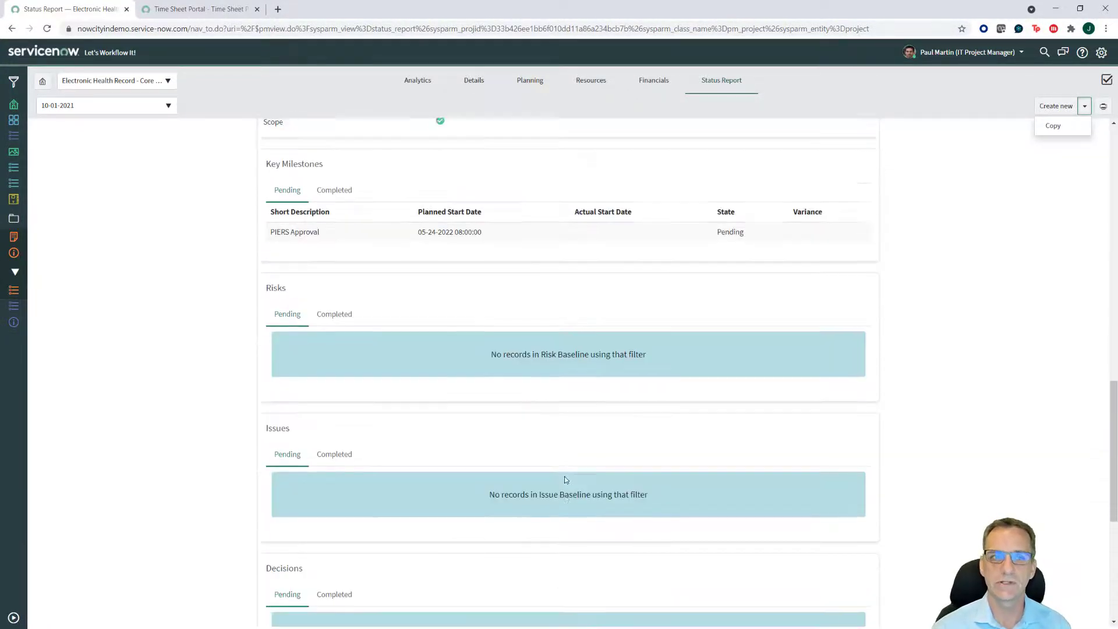
pyautogui.scroll(1, 565, 478)
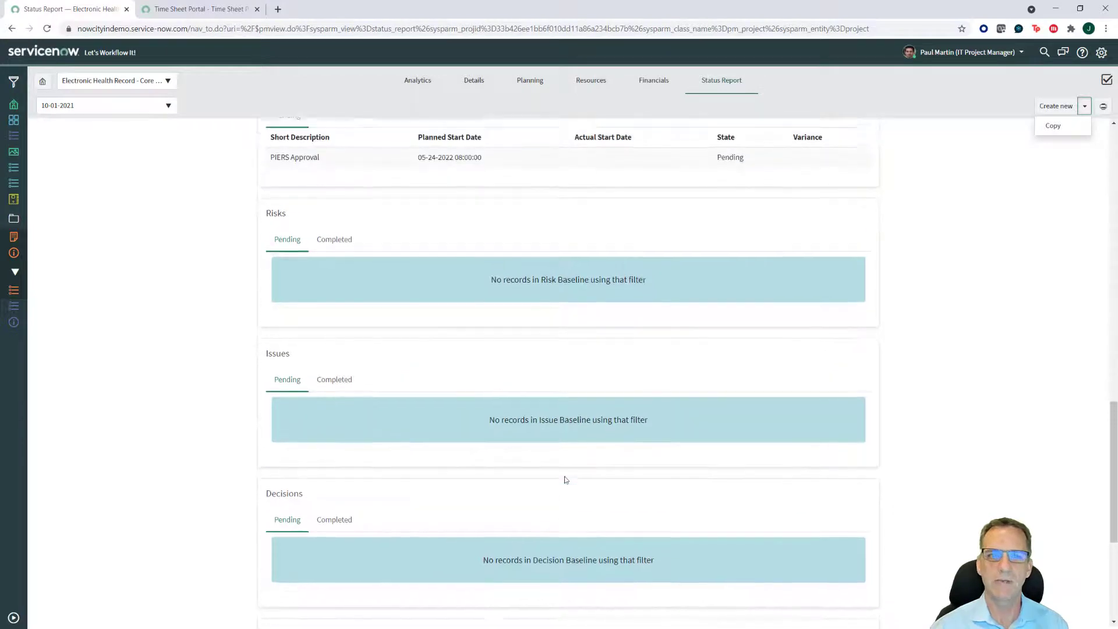
pyautogui.scroll(-5, 565, 479)
pyautogui.scroll(6, 565, 477)
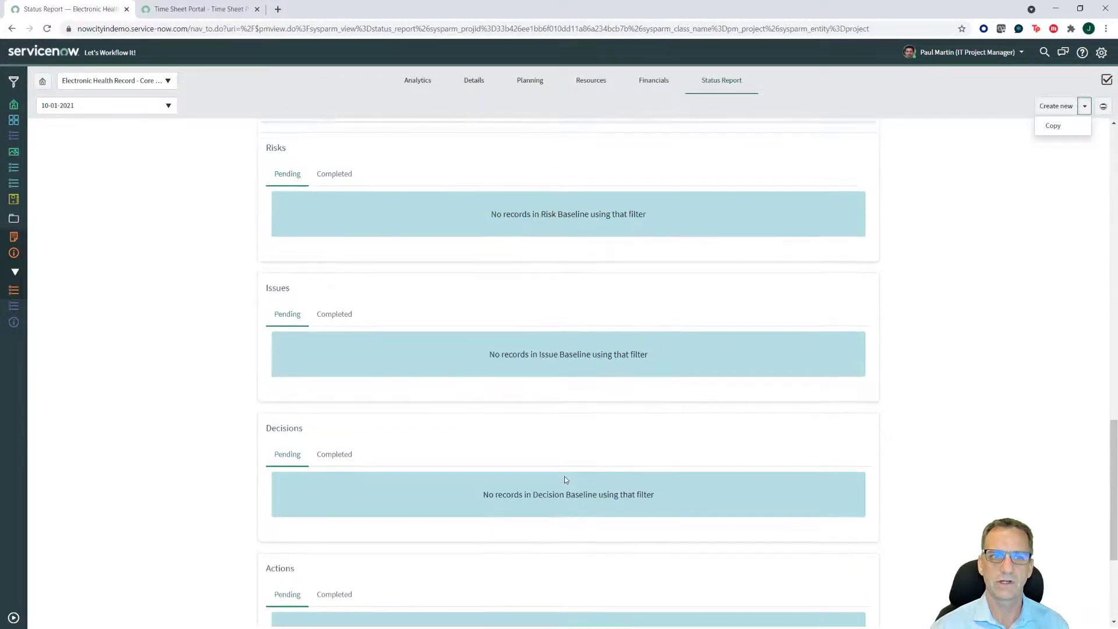
# Step: Pick two users in the Program Managers plan's availability grid, then return to the Time Sheet Portal
pyautogui.scroll(1, 564, 476)
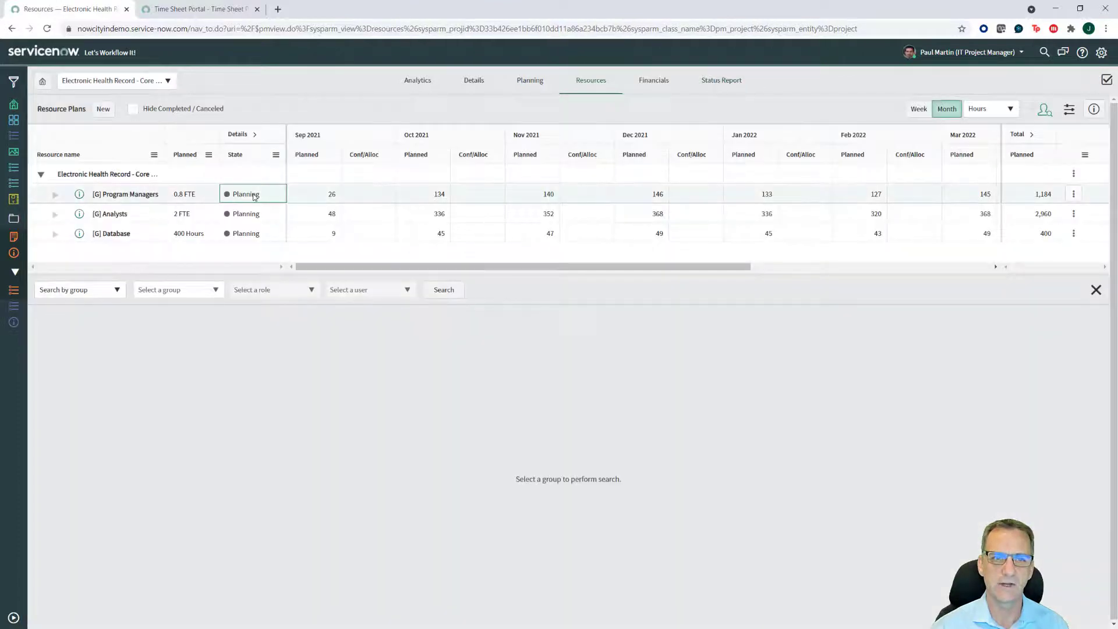
pyautogui.click(254, 197)
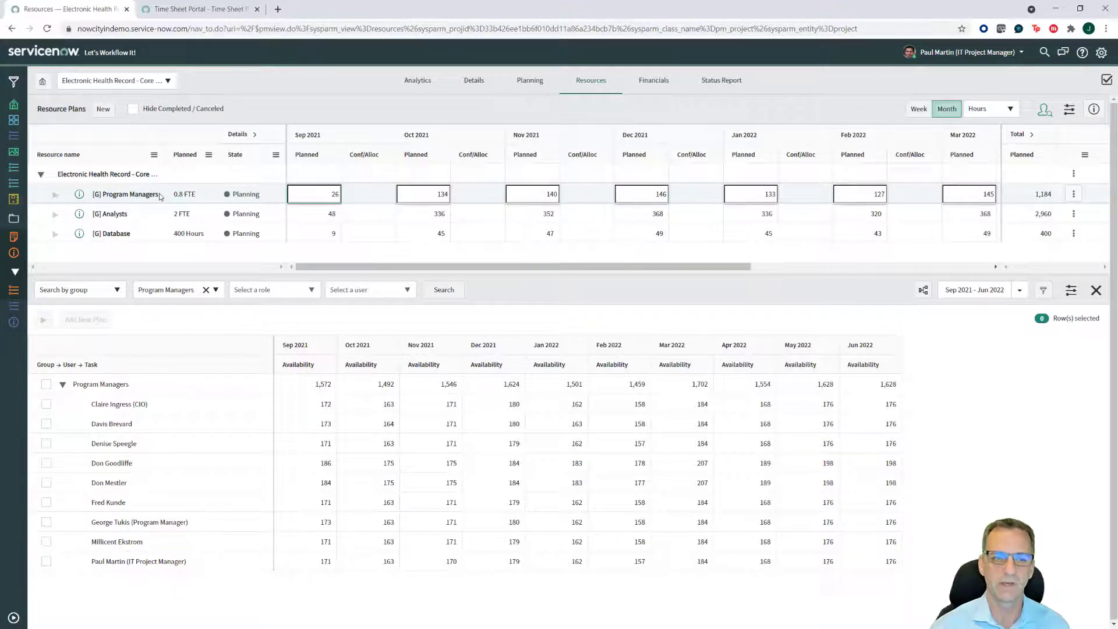
pyautogui.click(45, 403)
pyautogui.click(46, 424)
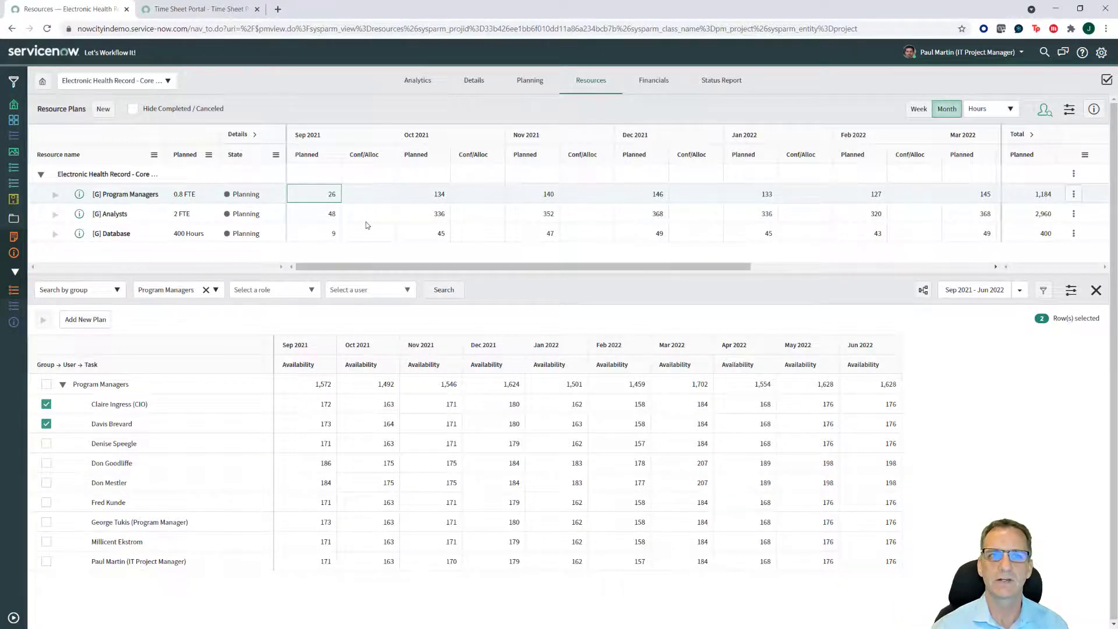
pyautogui.click(186, 9)
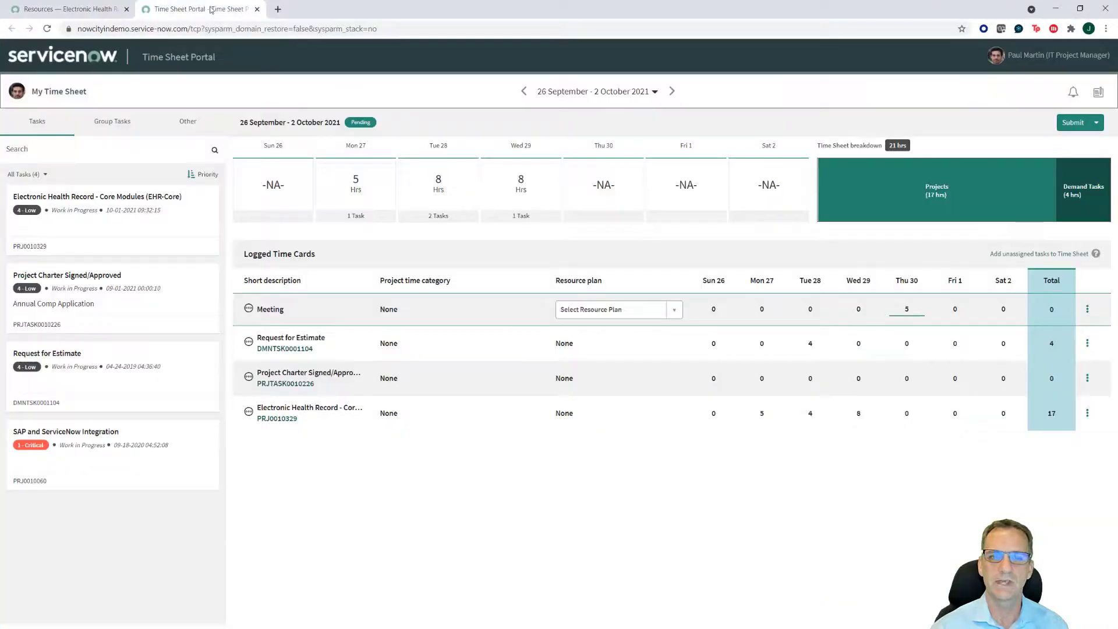
# Step: Go back to the EHR project's Resources browser tab
pyautogui.click(82, 9)
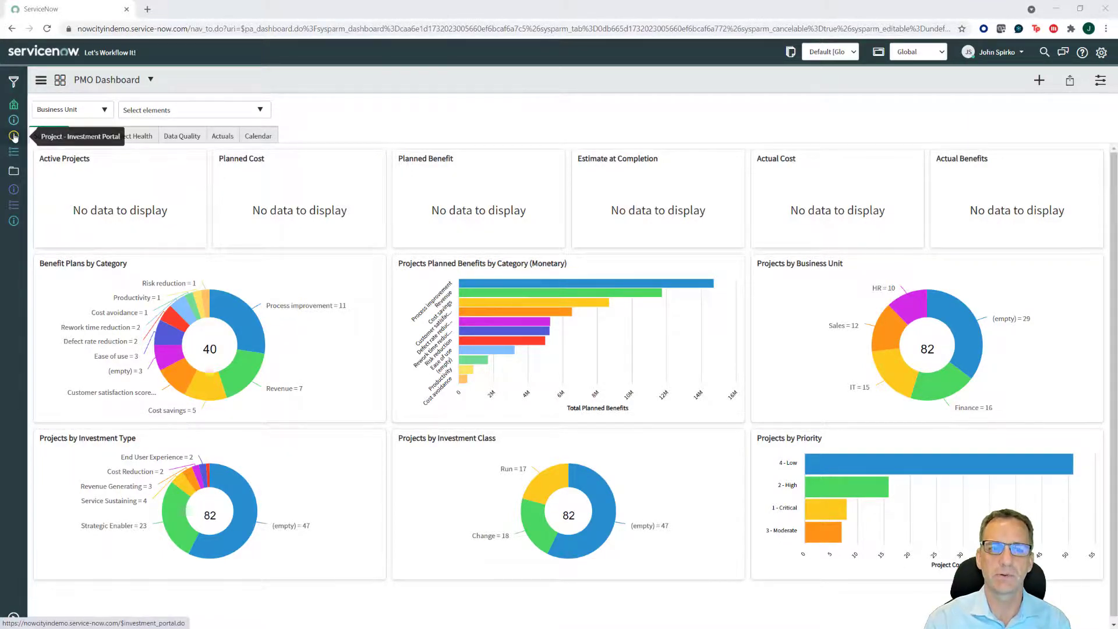
# Step: Go to the investment portal and choose the All PAL Projects card in My Investment Views
pyautogui.click(14, 137)
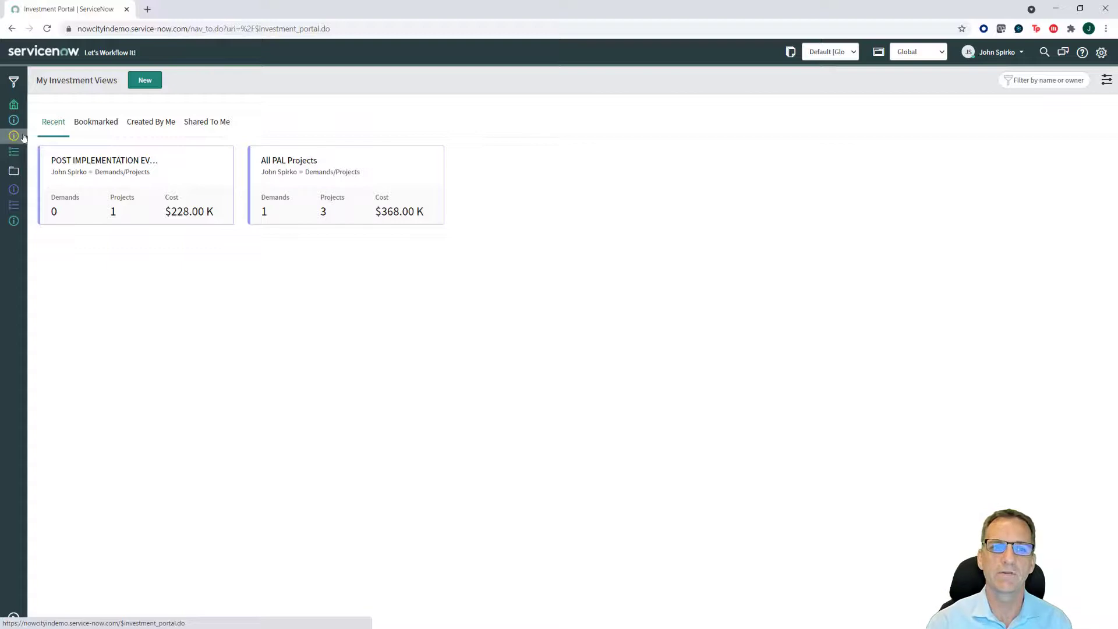
pyautogui.moveTo(152, 170)
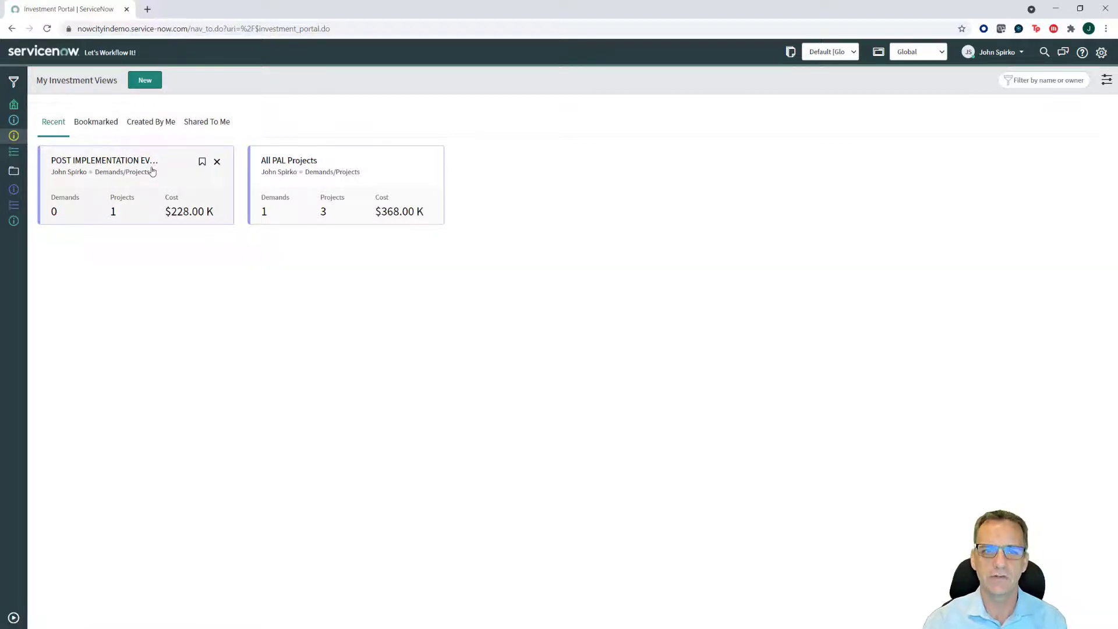
pyautogui.moveTo(342, 211)
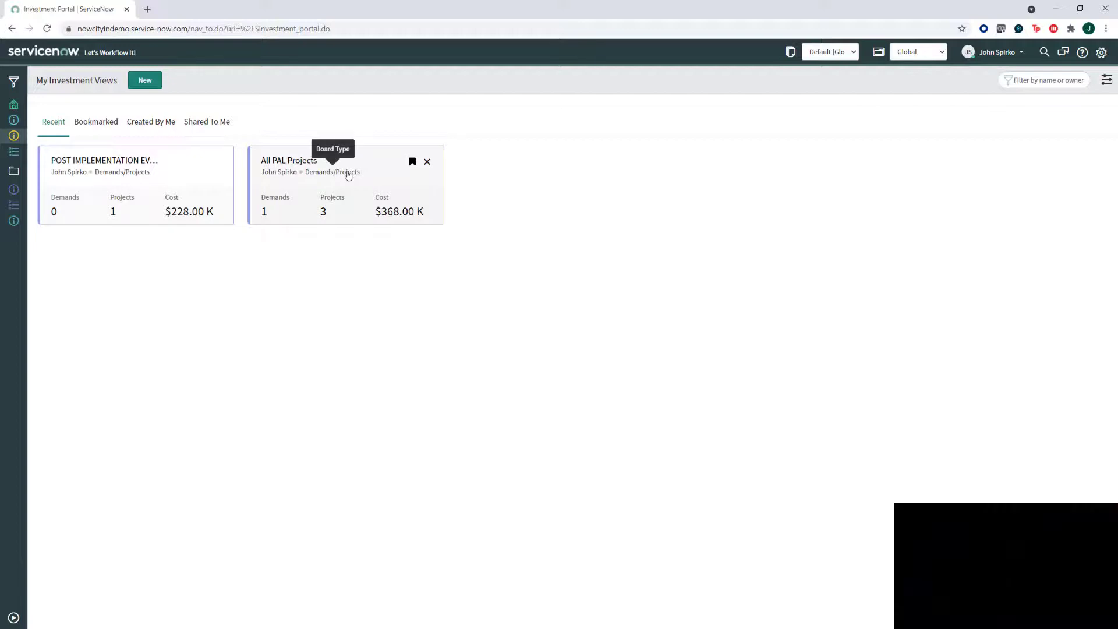
pyautogui.click(348, 175)
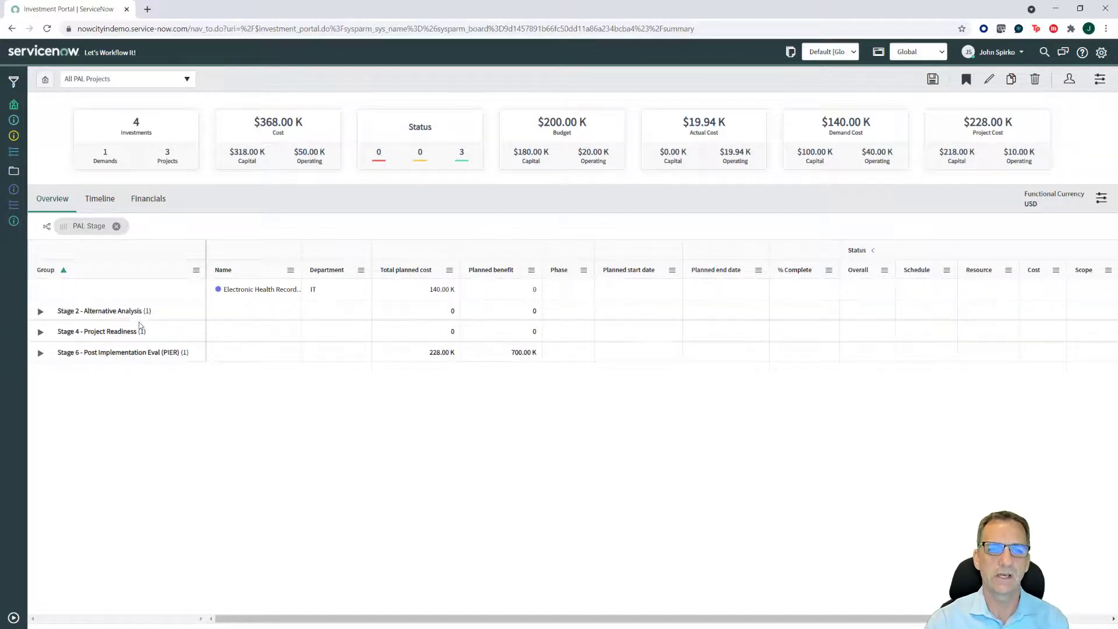
# Step: Remove the PAL Stage and Department groupings and widen the Name column
pyautogui.click(116, 226)
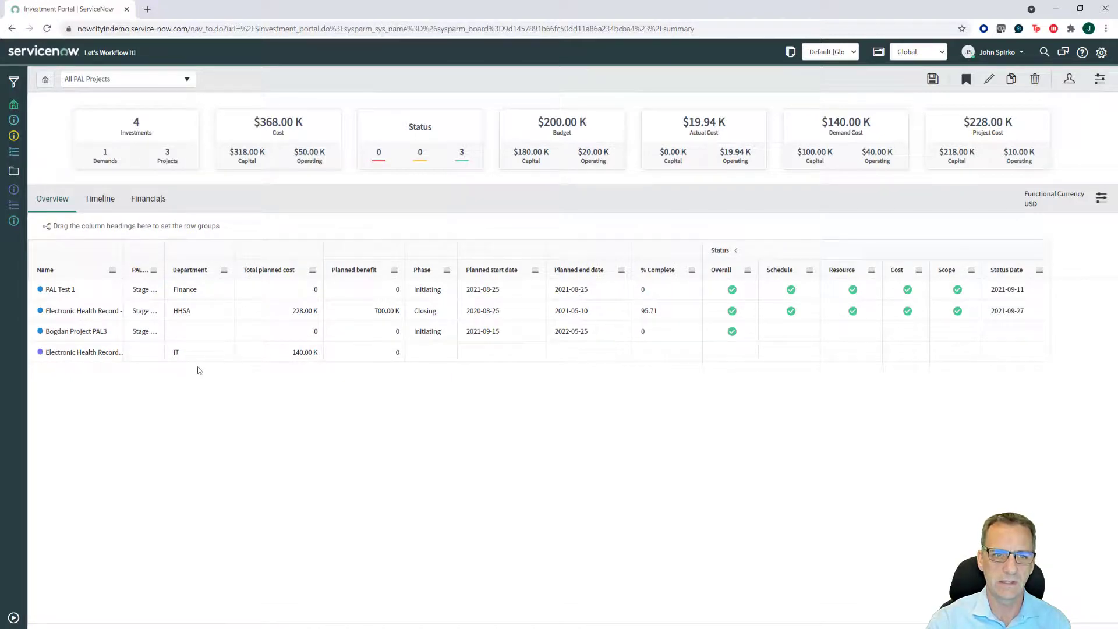
pyautogui.moveTo(219, 270); pyautogui.dragTo(169, 224)
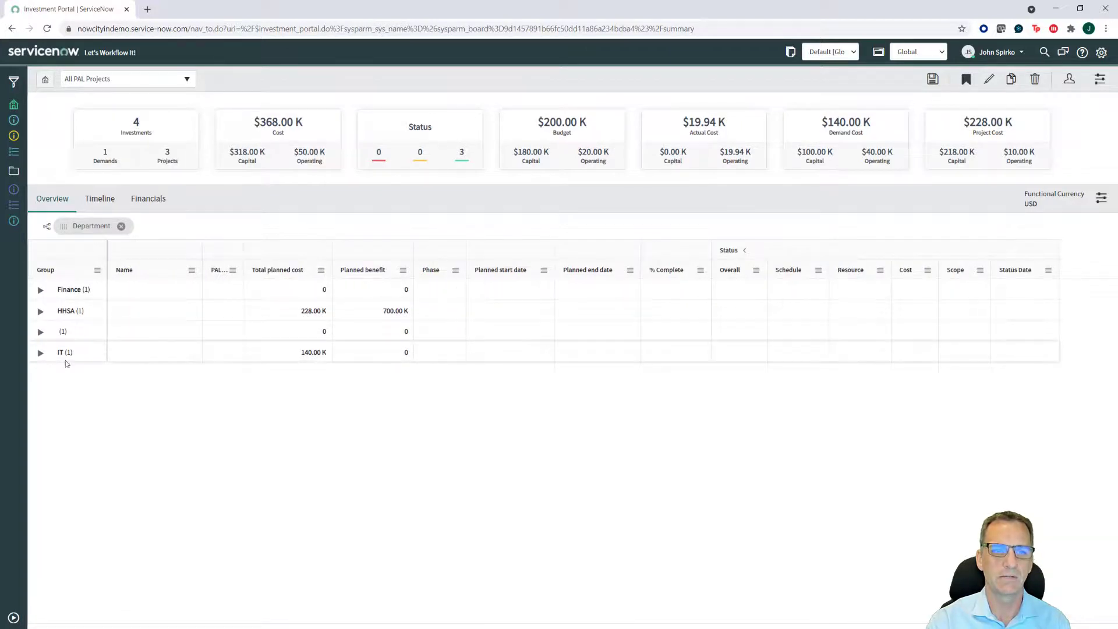
pyautogui.click(120, 225)
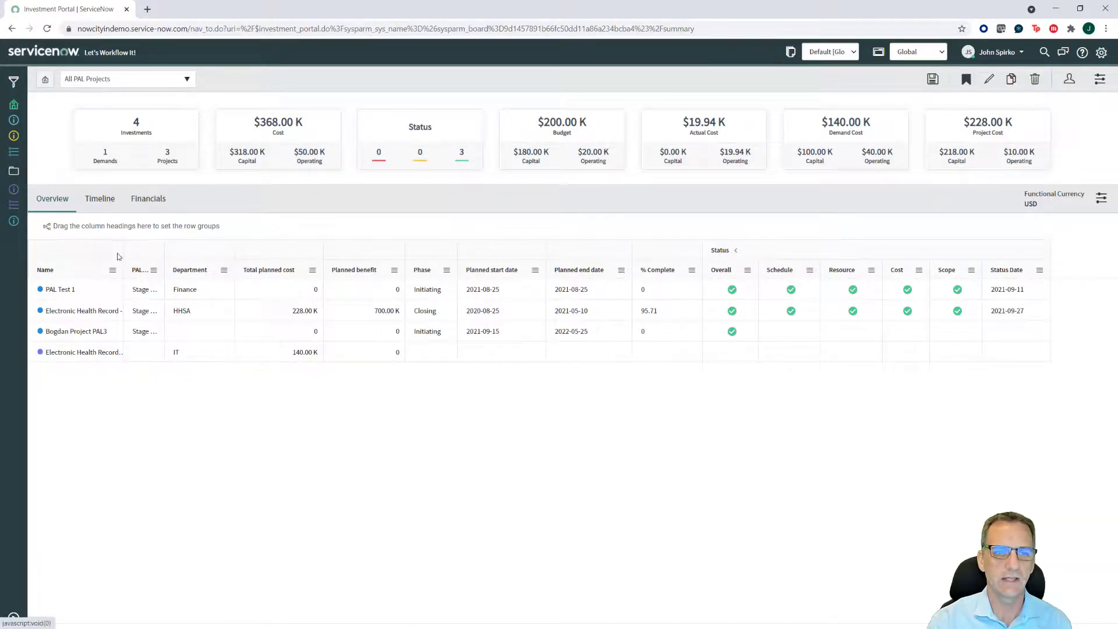
pyautogui.moveTo(123, 246); pyautogui.dragTo(230, 247)
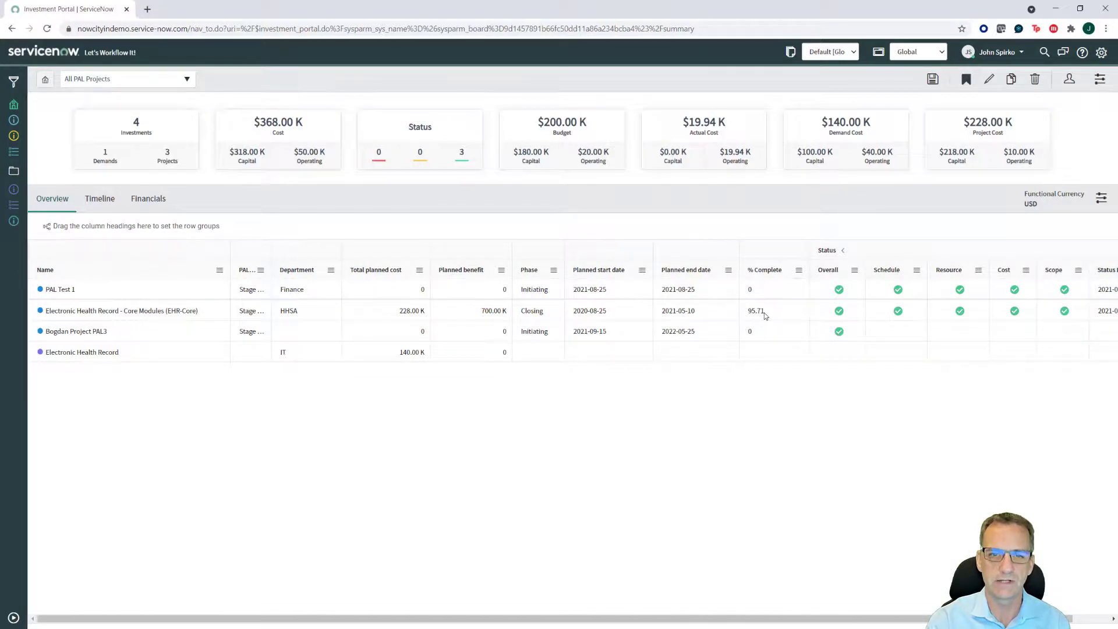
pyautogui.click(839, 311)
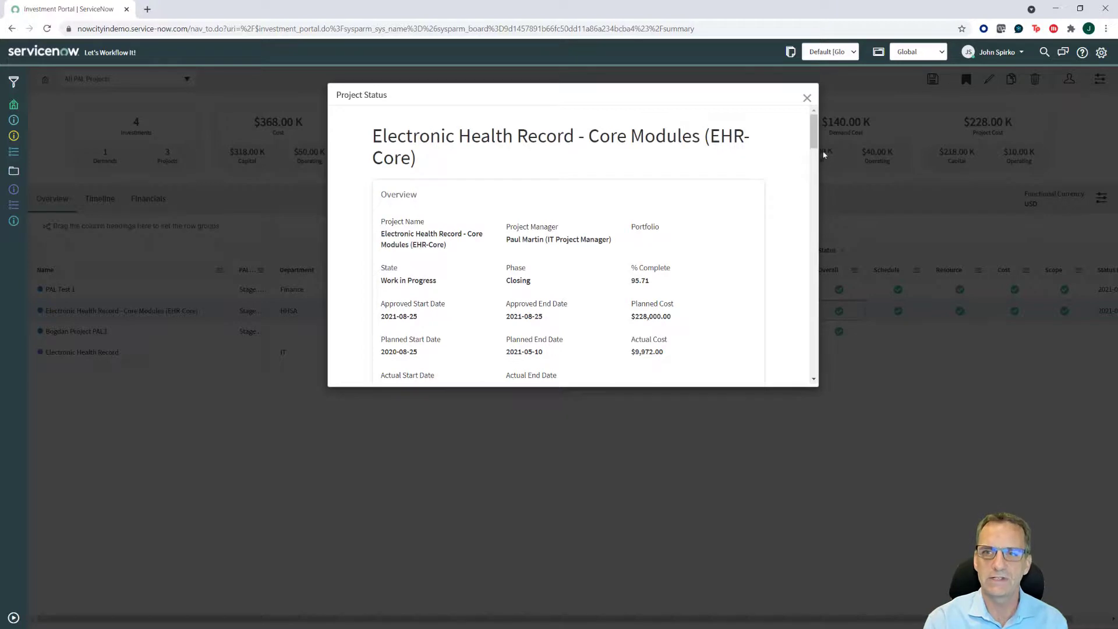
pyautogui.moveTo(814, 130); pyautogui.dragTo(806, 155)
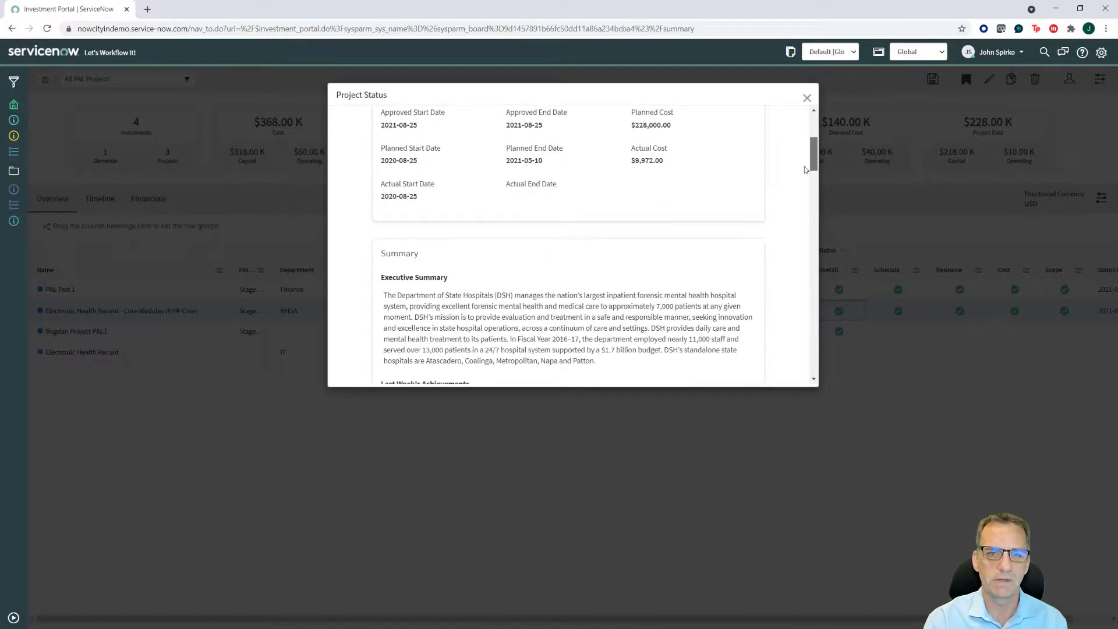
pyautogui.scroll(-12, 806, 170)
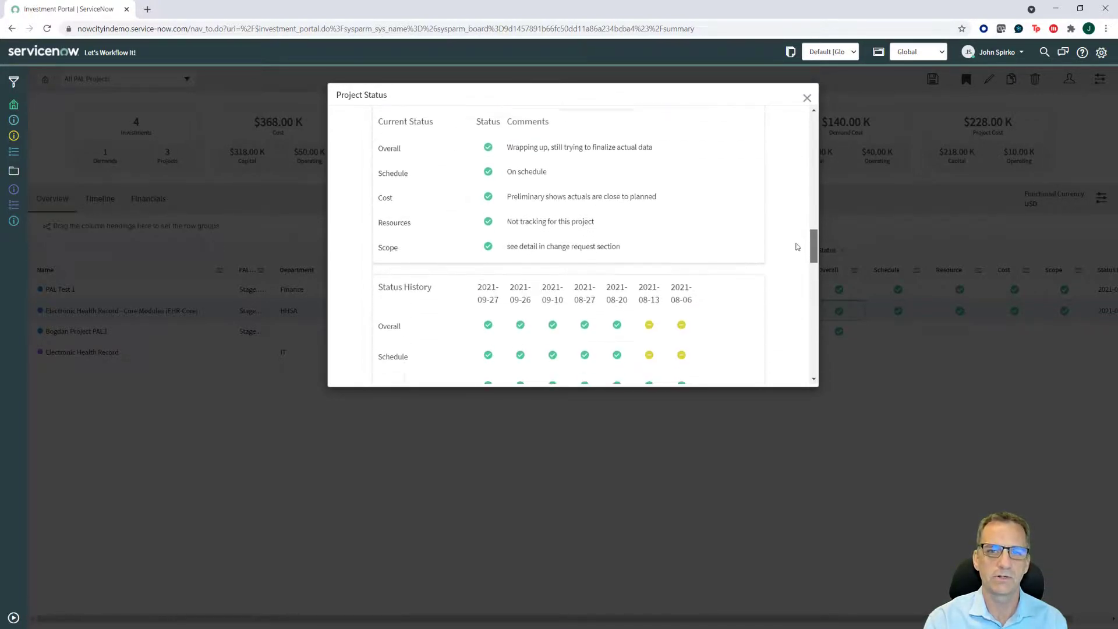
pyautogui.scroll(-10, 797, 246)
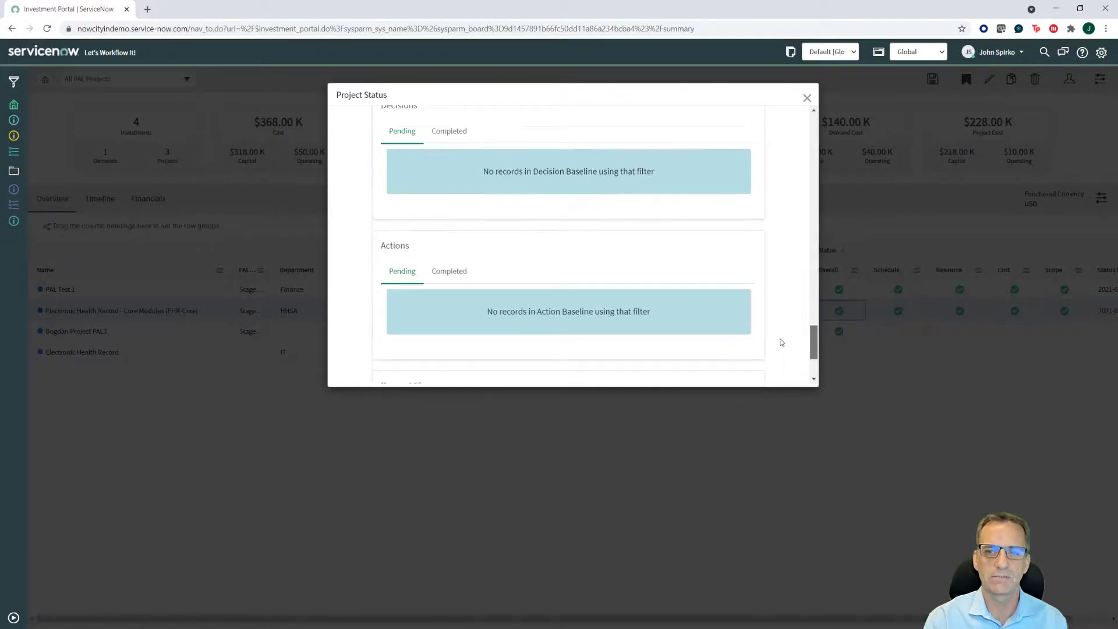
pyautogui.moveTo(813, 327); pyautogui.dragTo(811, 109)
pyautogui.click(807, 98)
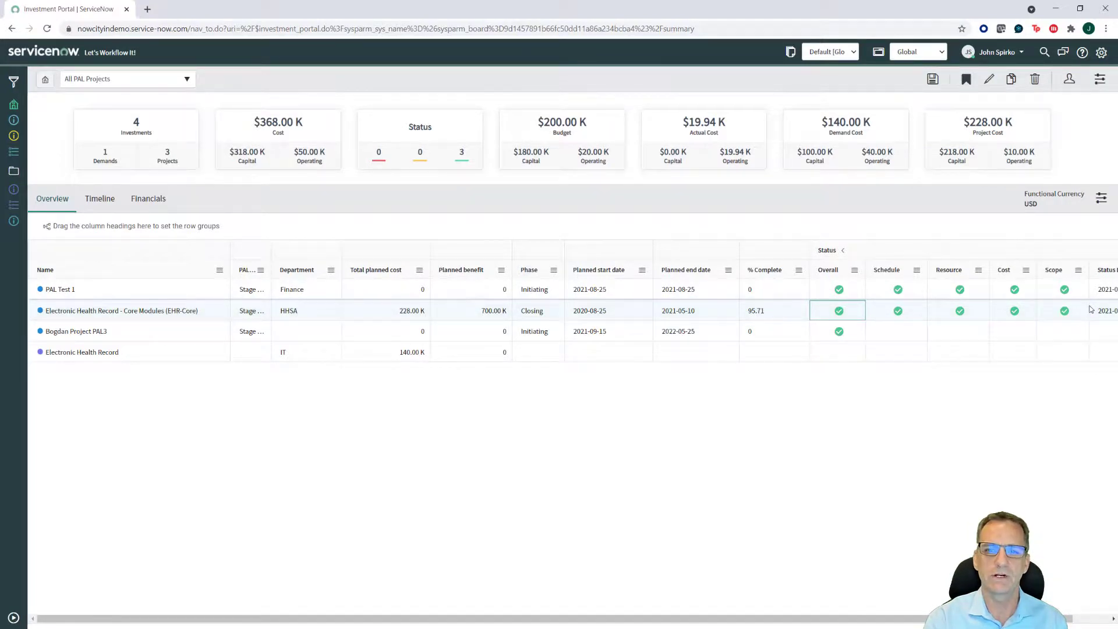
# Step: Show the Timeline with the PAL3 row expanded into approval stages and Gantt Configuration open
pyautogui.click(107, 197)
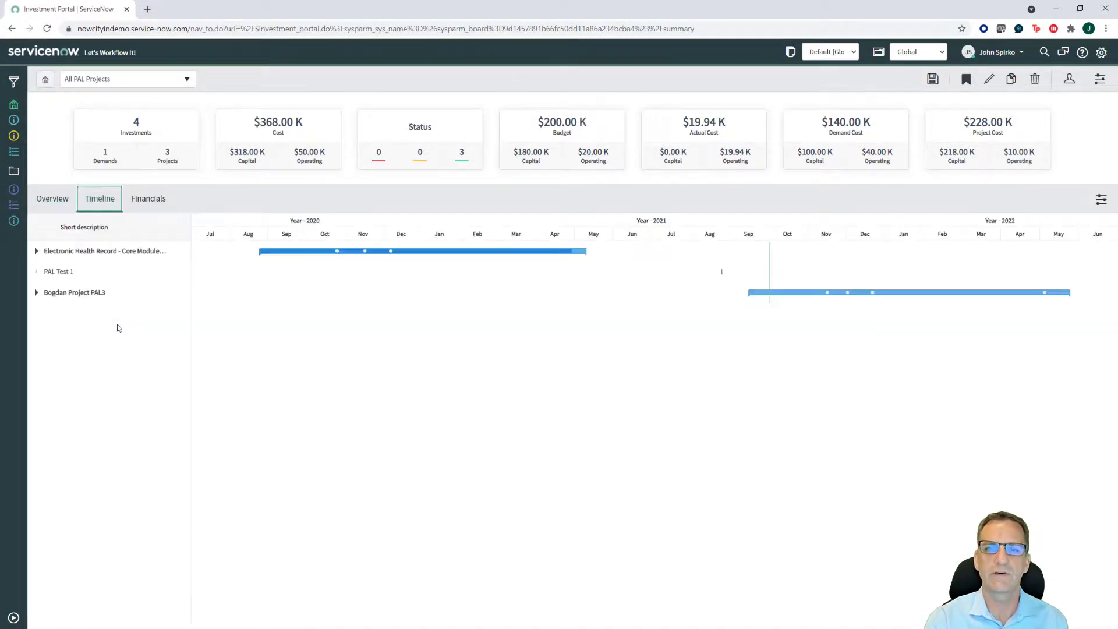
pyautogui.click(36, 293)
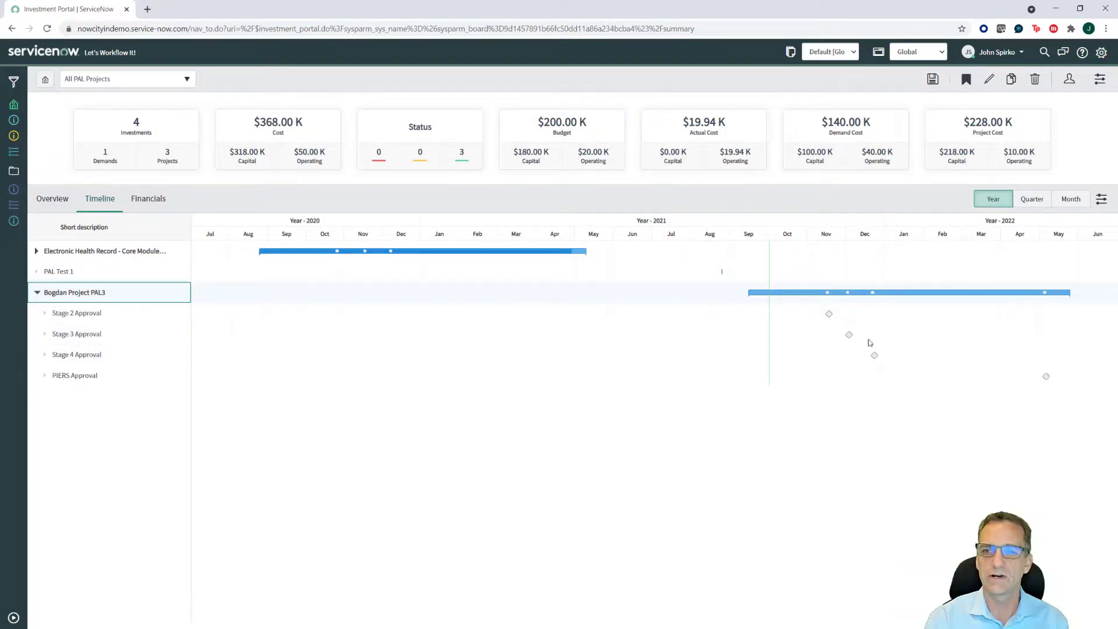
pyautogui.click(1101, 199)
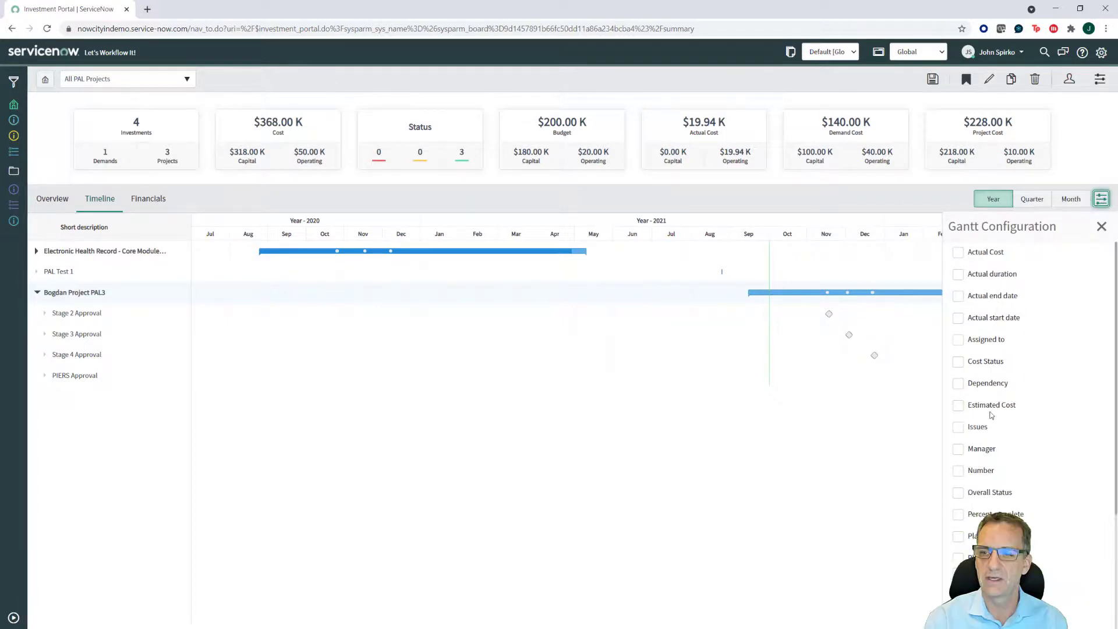
pyautogui.scroll(-3, 1027, 320)
pyautogui.scroll(2, 1025, 361)
pyautogui.scroll(1, 1024, 361)
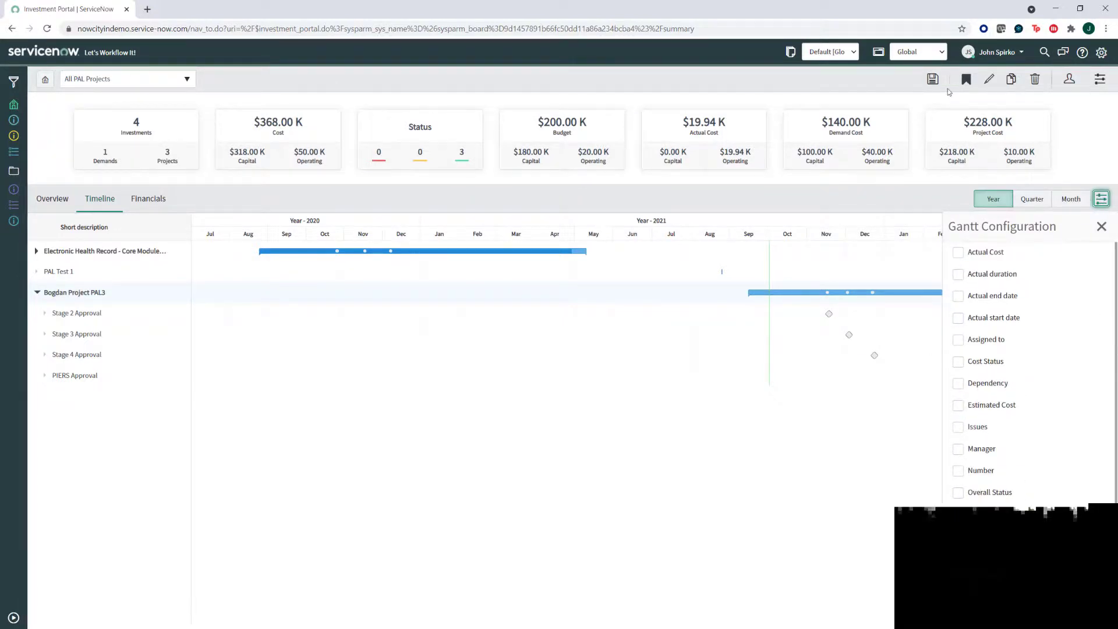
# Step: Check the view's Users/Groups sharing lists and the Widget Configuration panel
pyautogui.click(1069, 79)
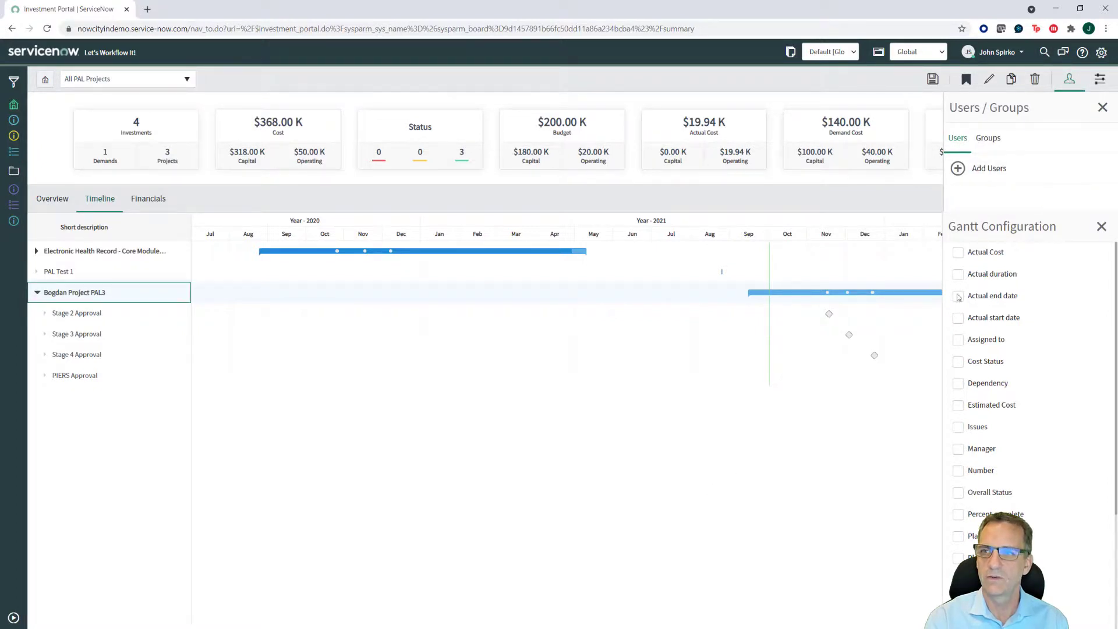
pyautogui.click(1102, 107)
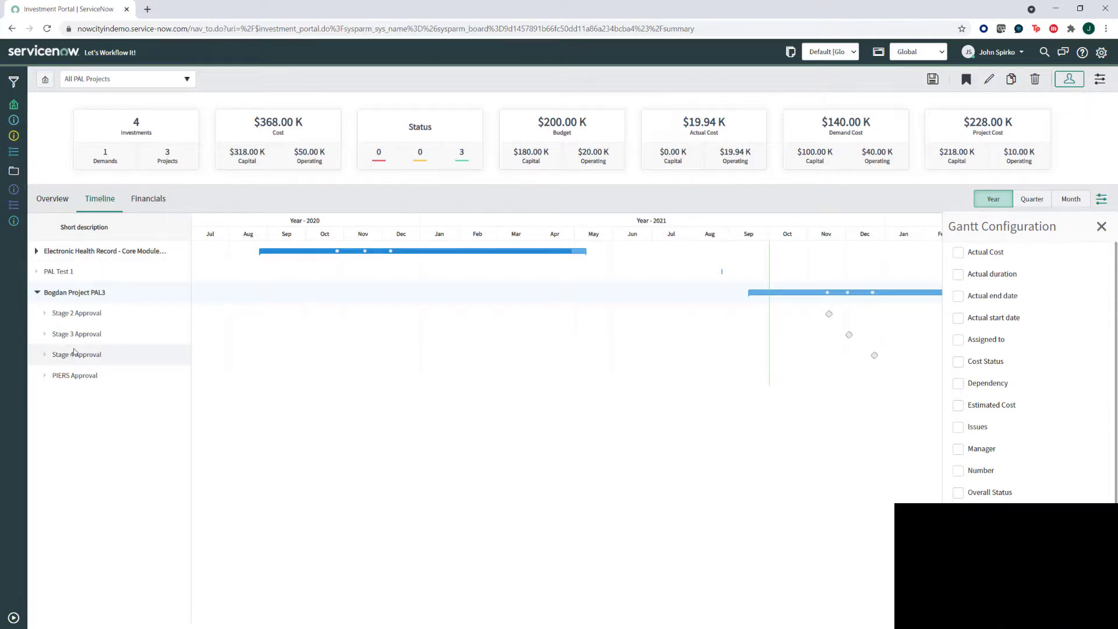
pyautogui.click(1100, 78)
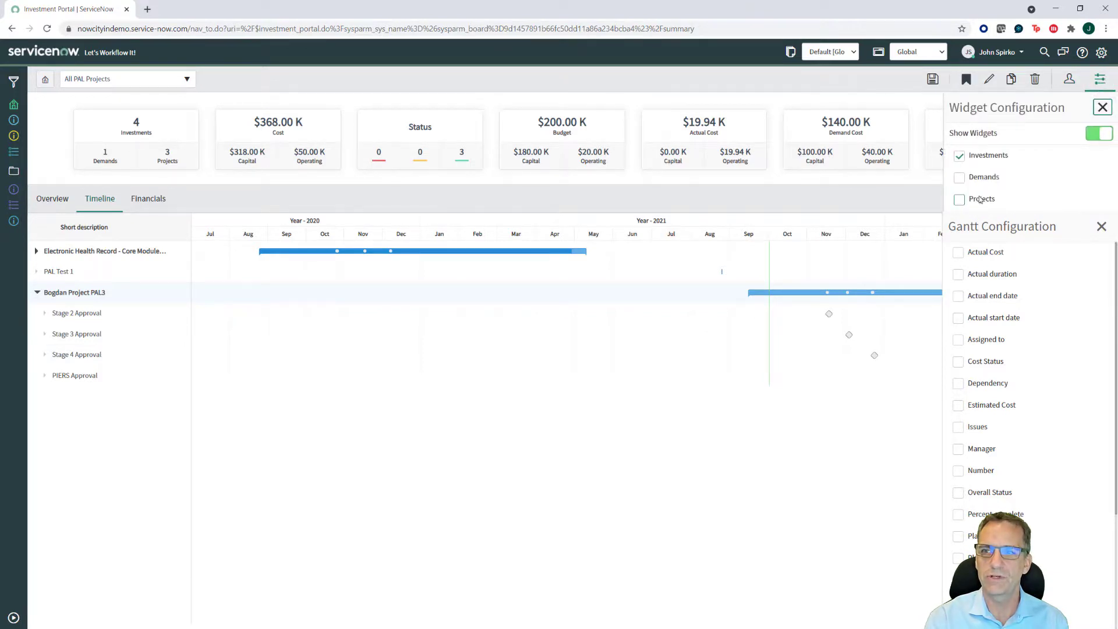
pyautogui.click(1102, 108)
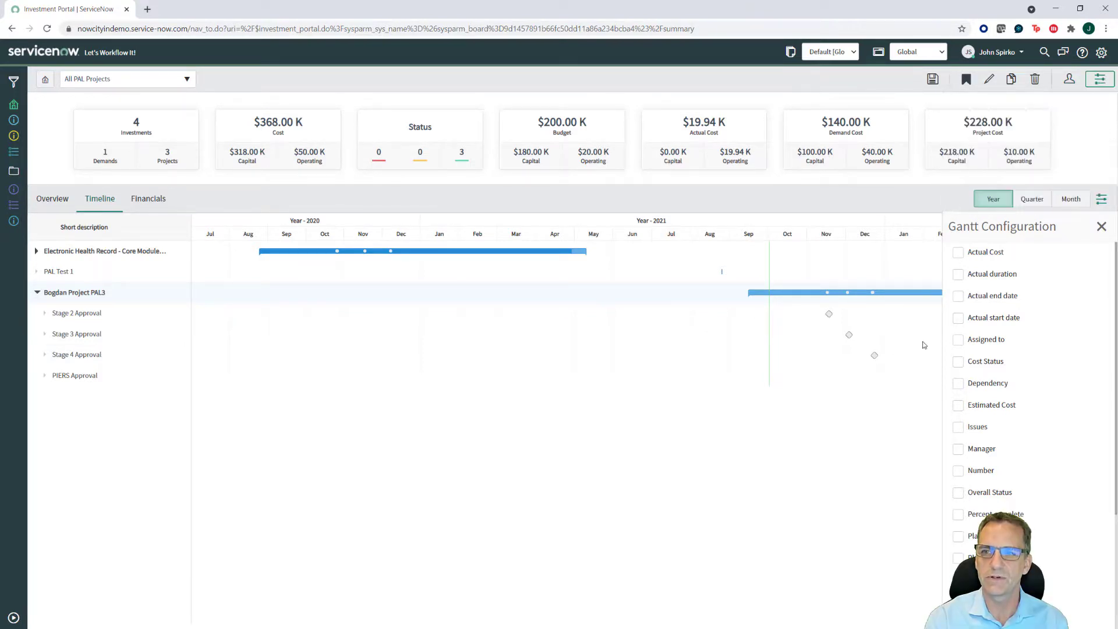
pyautogui.click(1069, 79)
pyautogui.click(988, 138)
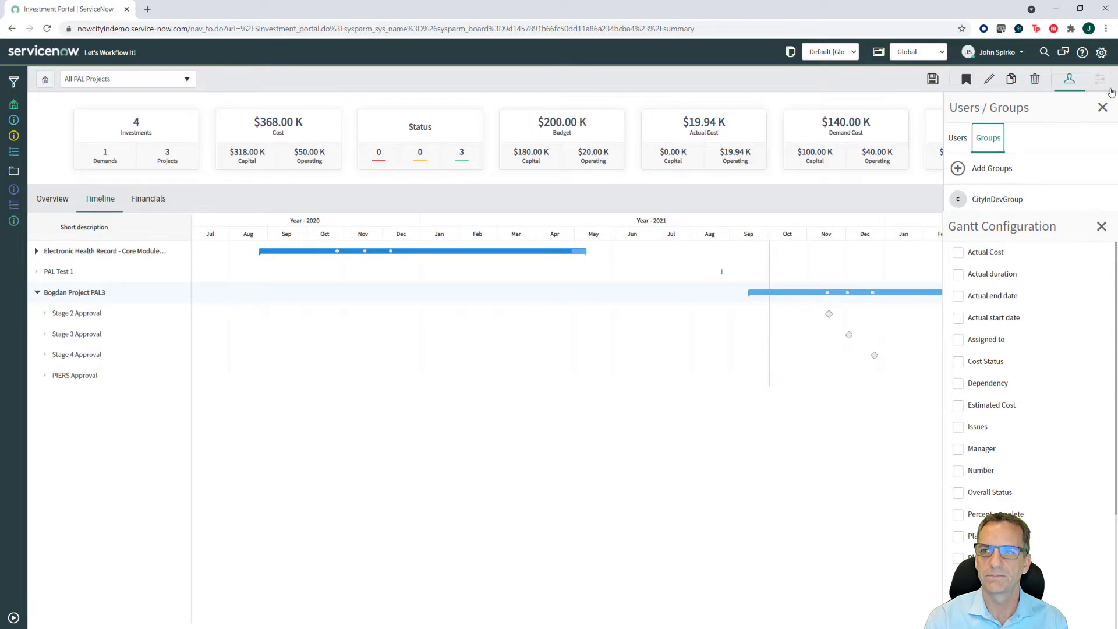
pyautogui.click(1102, 107)
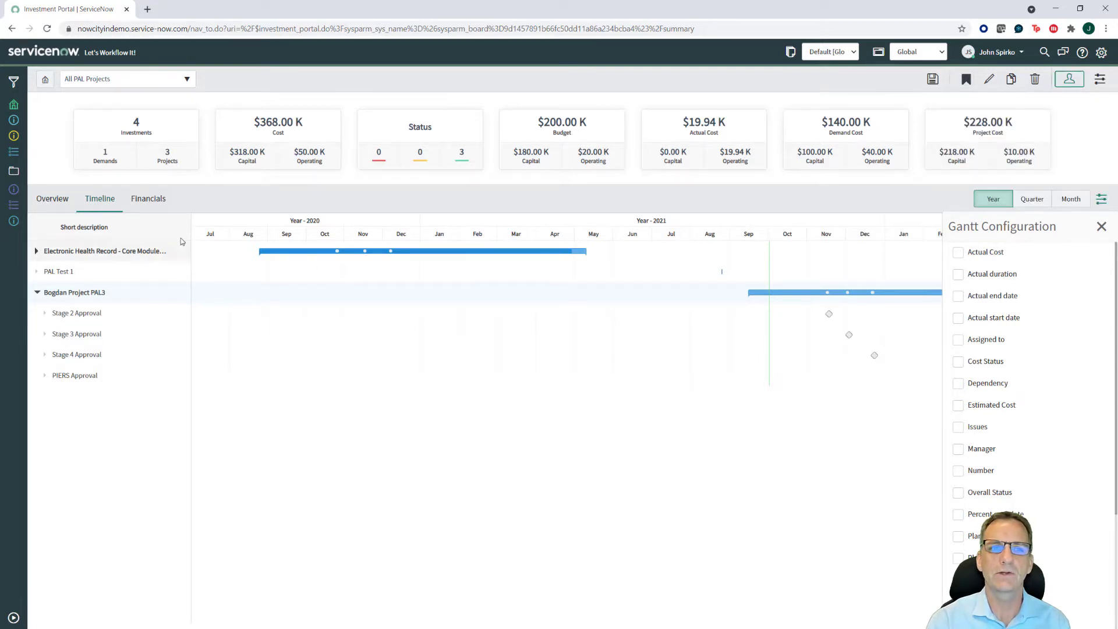
pyautogui.click(188, 79)
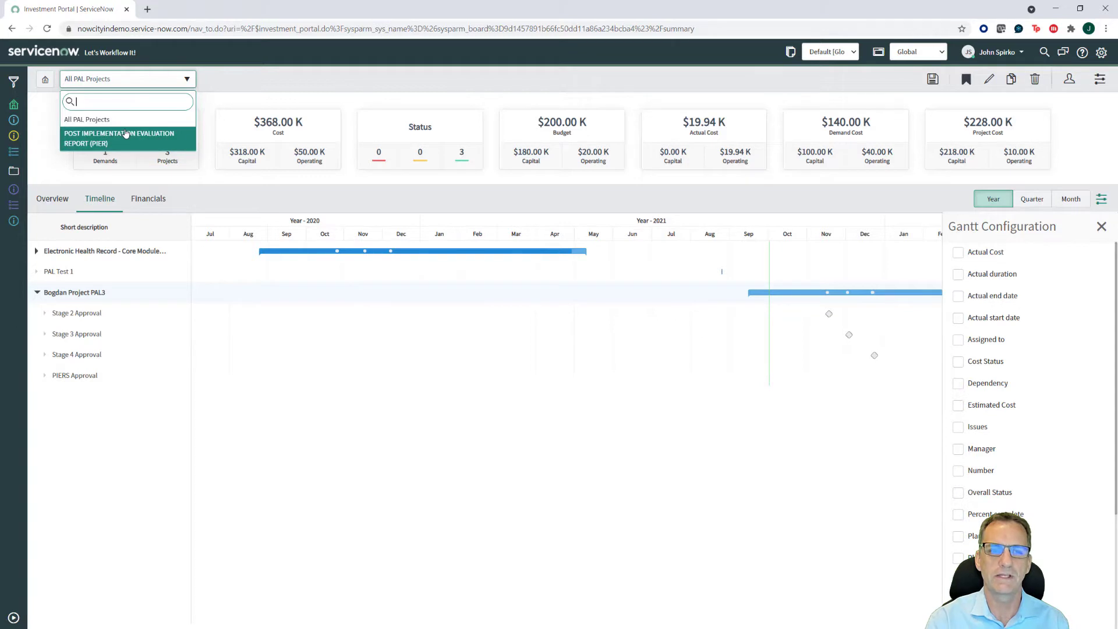
# Step: Switch to the Financials tab and expand Stage 6 and the EHR-Core project into cost lines
pyautogui.click(280, 399)
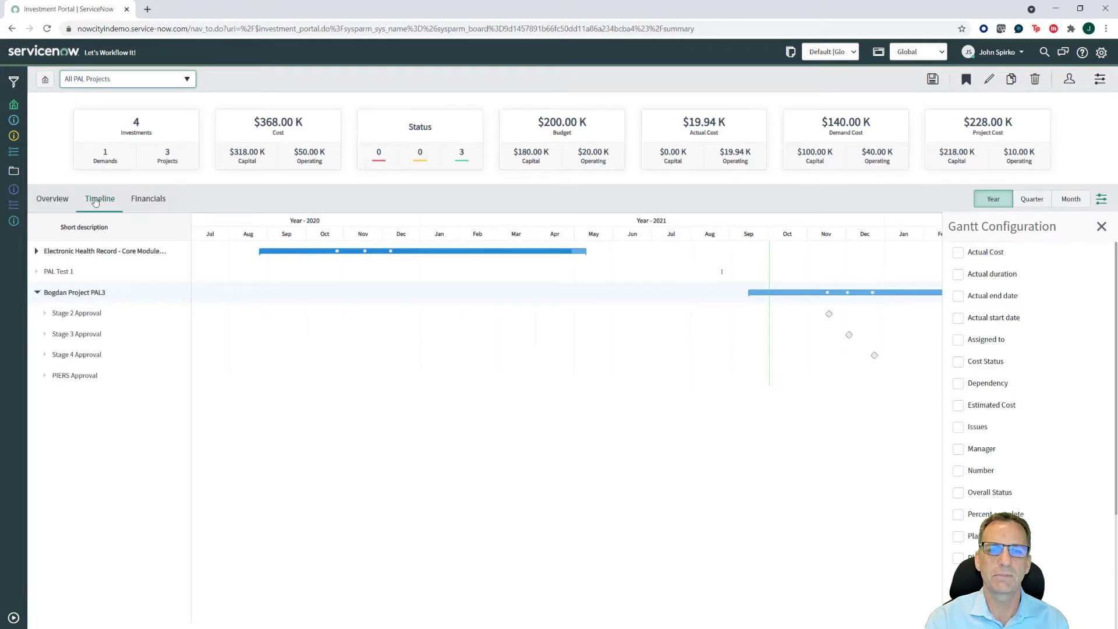
pyautogui.click(149, 199)
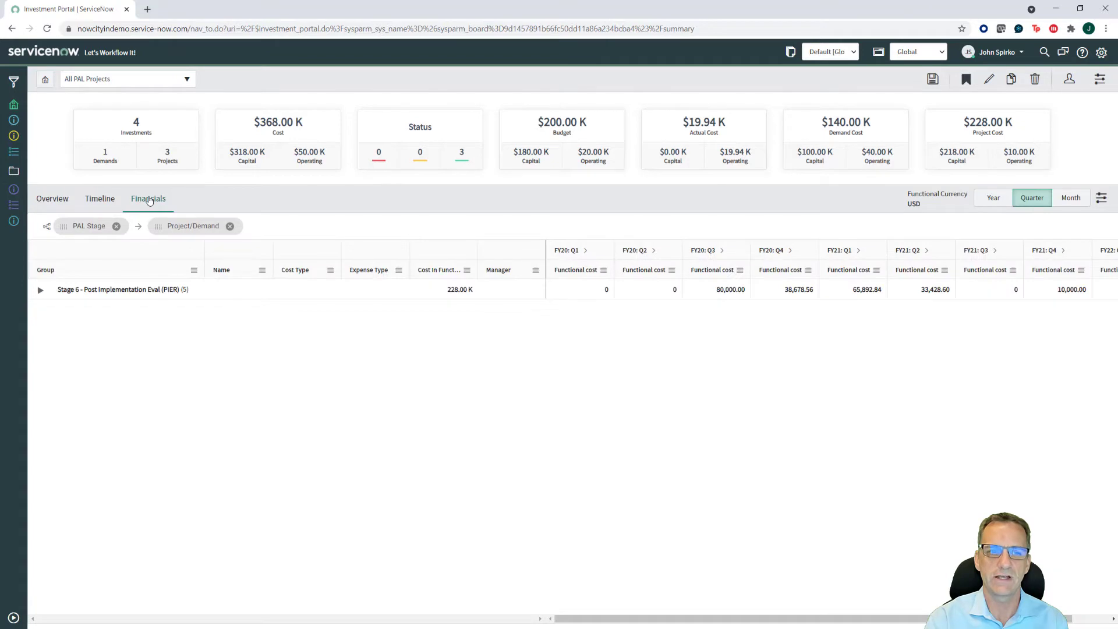
pyautogui.click(40, 289)
pyautogui.click(63, 309)
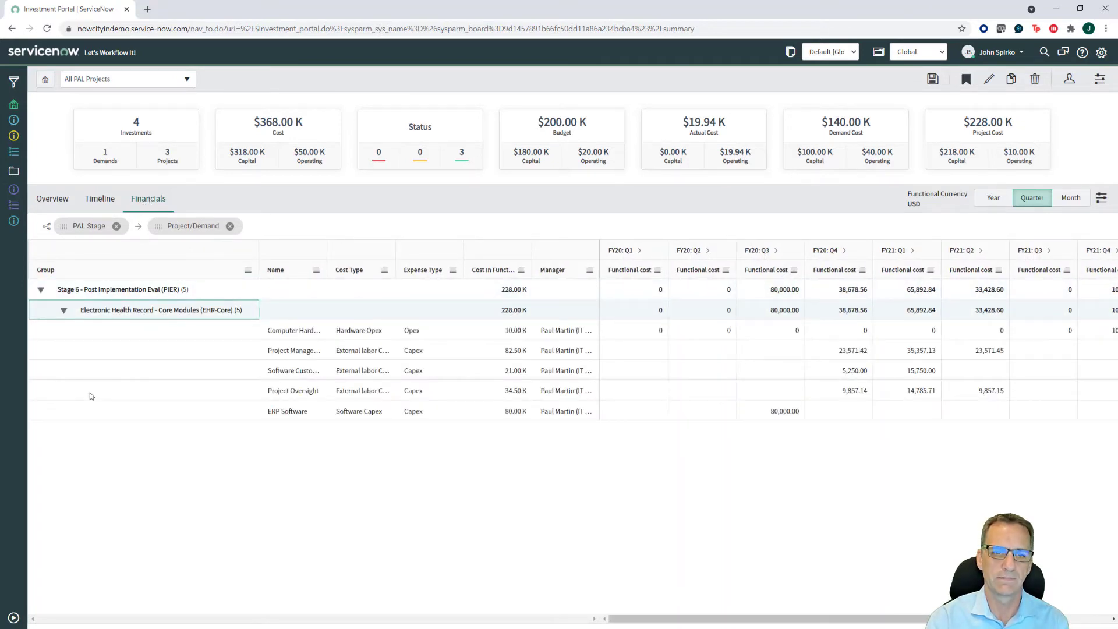